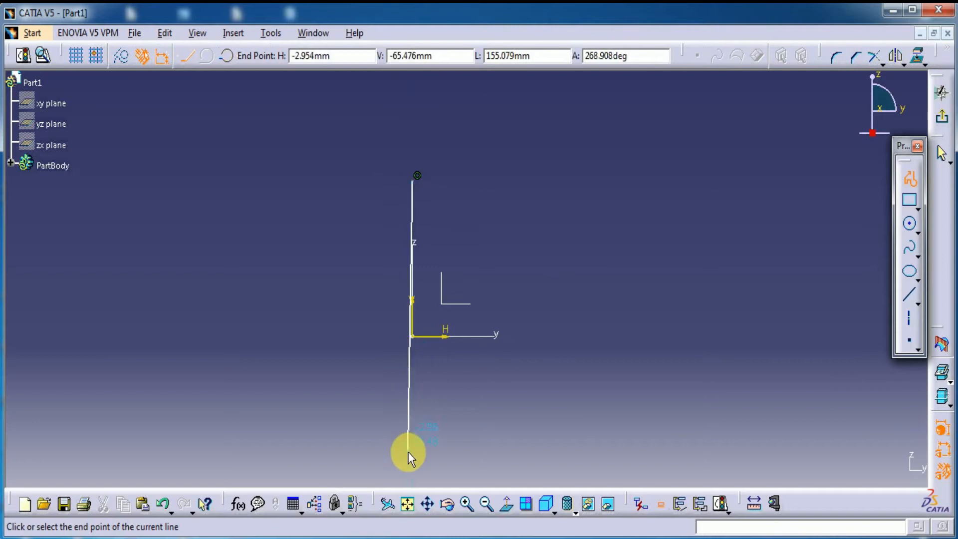
# Sketch a closed F-shaped profile with its spine along the vertical axis, a stem about 24 mm wide, and two arms extending toward positive H.
pyautogui.click(455, 472)
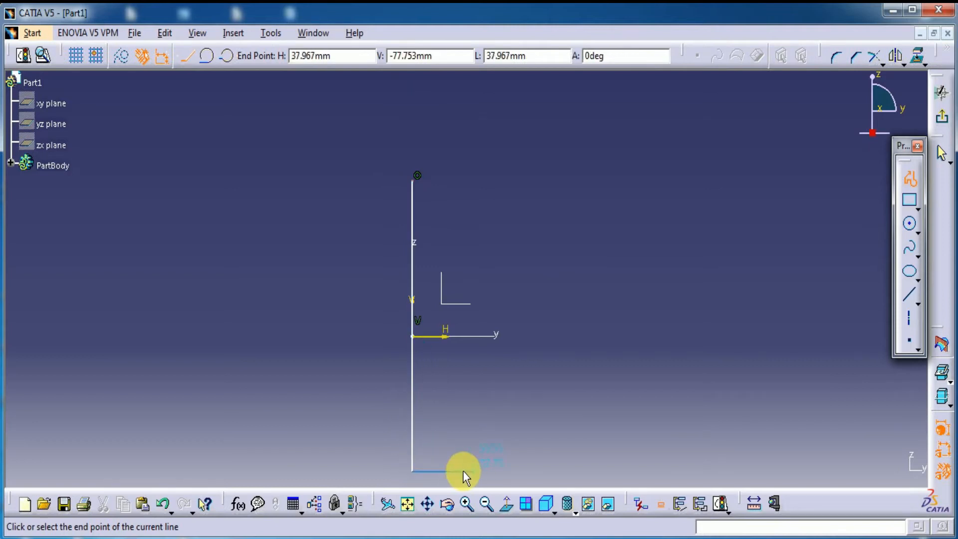
pyautogui.click(450, 312)
pyautogui.click(556, 312)
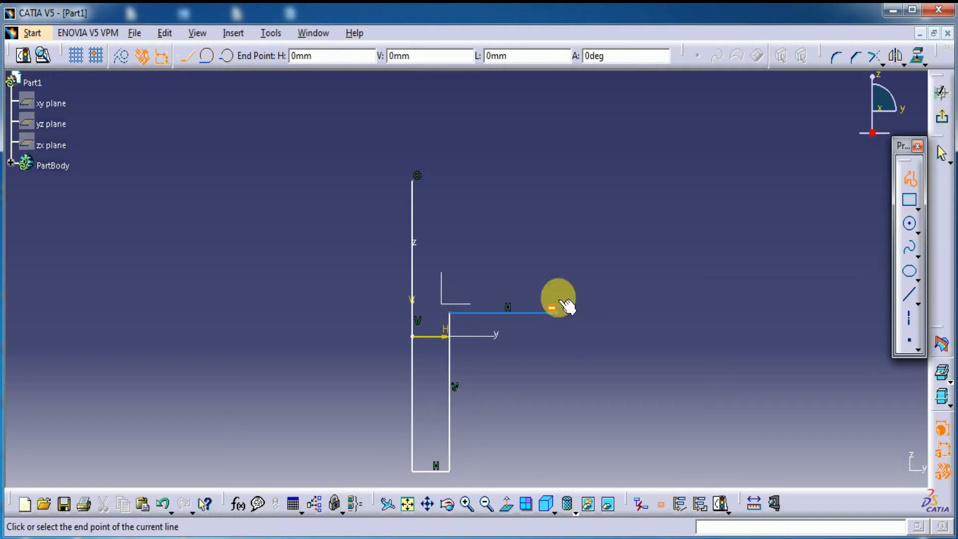
pyautogui.click(557, 281)
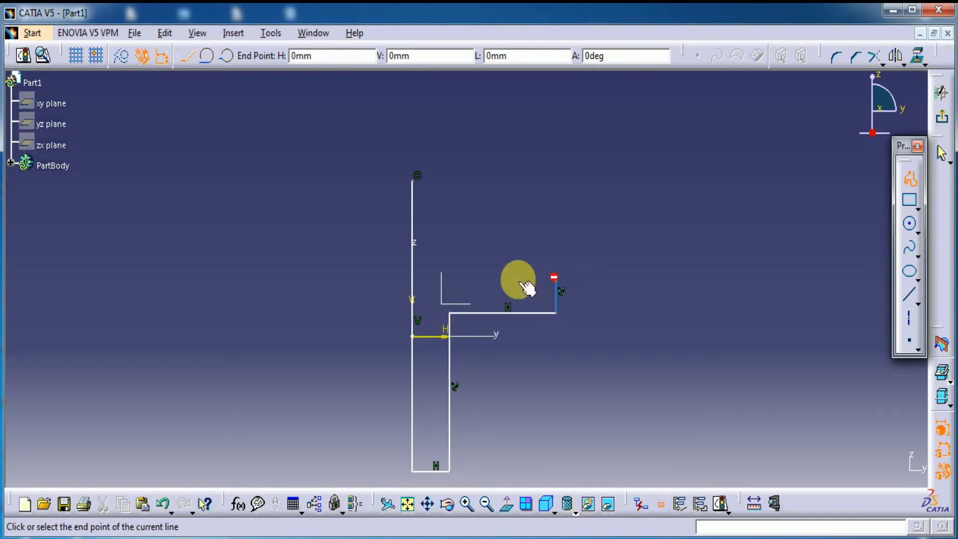
pyautogui.click(477, 281)
pyautogui.click(478, 224)
pyautogui.click(556, 223)
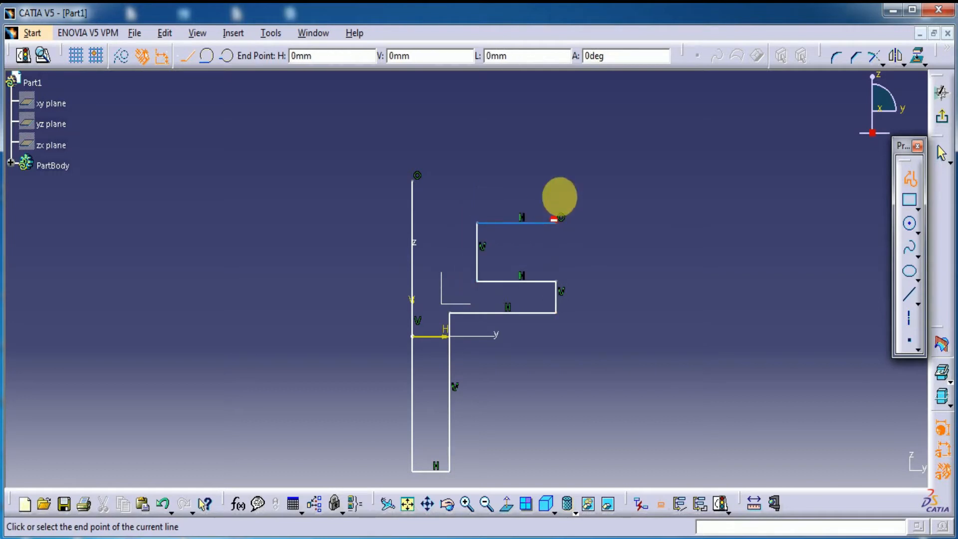
pyautogui.click(556, 180)
pyautogui.click(412, 180)
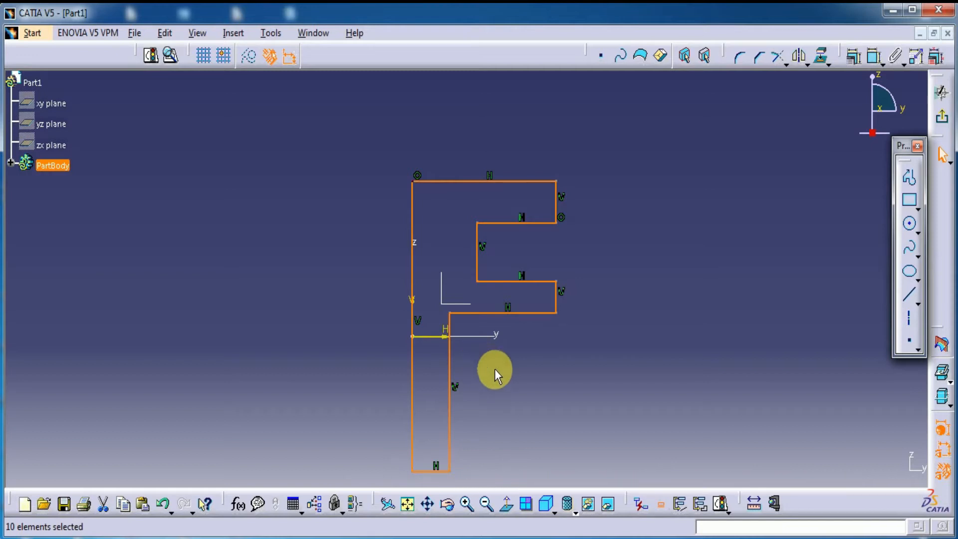
# Dimension the short bottom edge of the F-profile's stem and set its width to 18 mm.
pyautogui.click(874, 56)
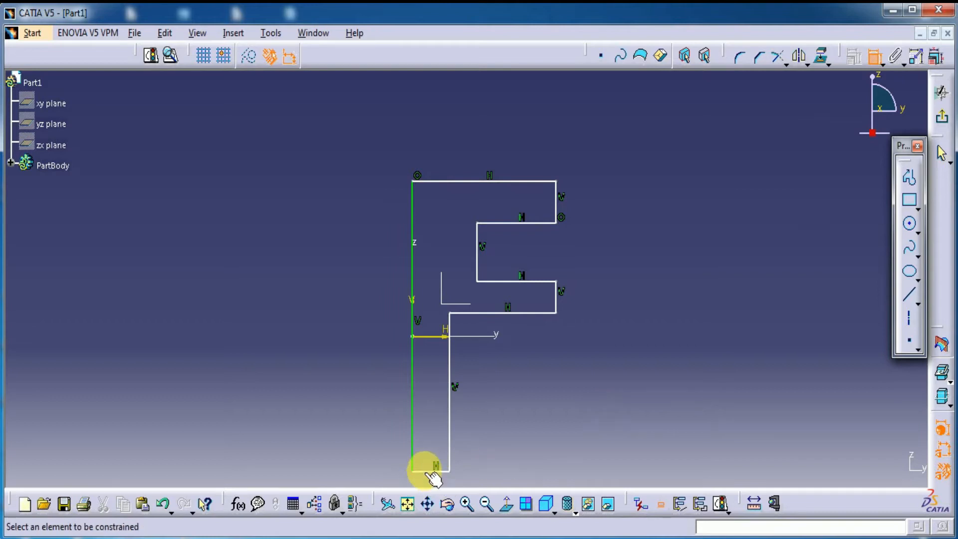
pyautogui.click(427, 470)
pyautogui.moveTo(506, 453); pyautogui.dragTo(514, 407, button='middle')
pyautogui.click(508, 459)
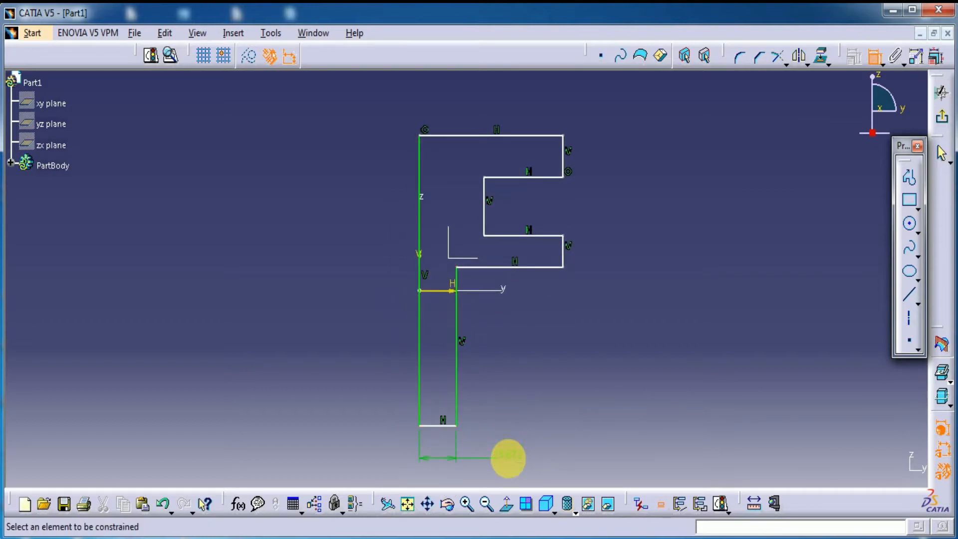
pyautogui.doubleClick(509, 452)
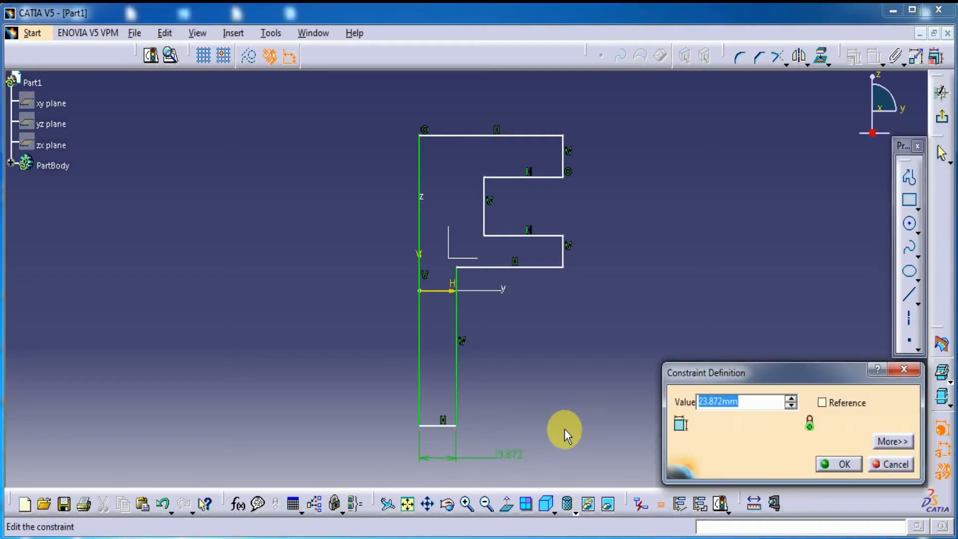
pyautogui.write('18mm')
pyautogui.press('Return')
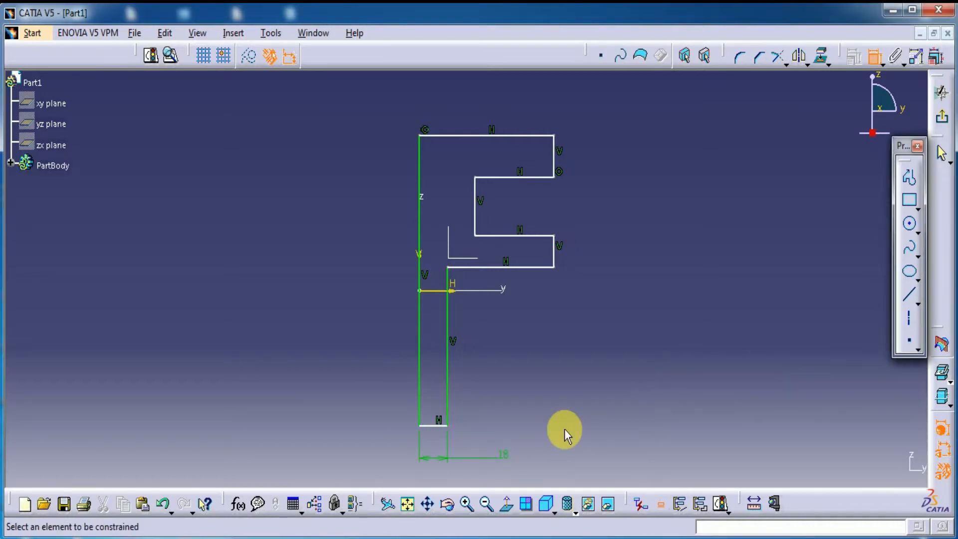
# Dimension the distance between the lower arm's two horizontal edges and set it to 12 mm.
pyautogui.click(514, 268)
pyautogui.click(528, 235)
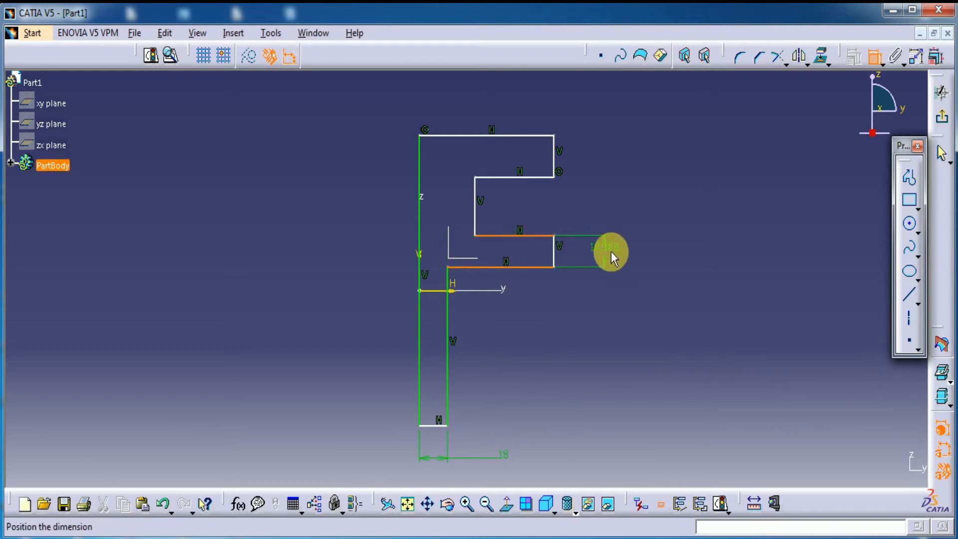
pyautogui.click(612, 252)
pyautogui.doubleClick(613, 248)
pyautogui.write('12')
pyautogui.press('Return')
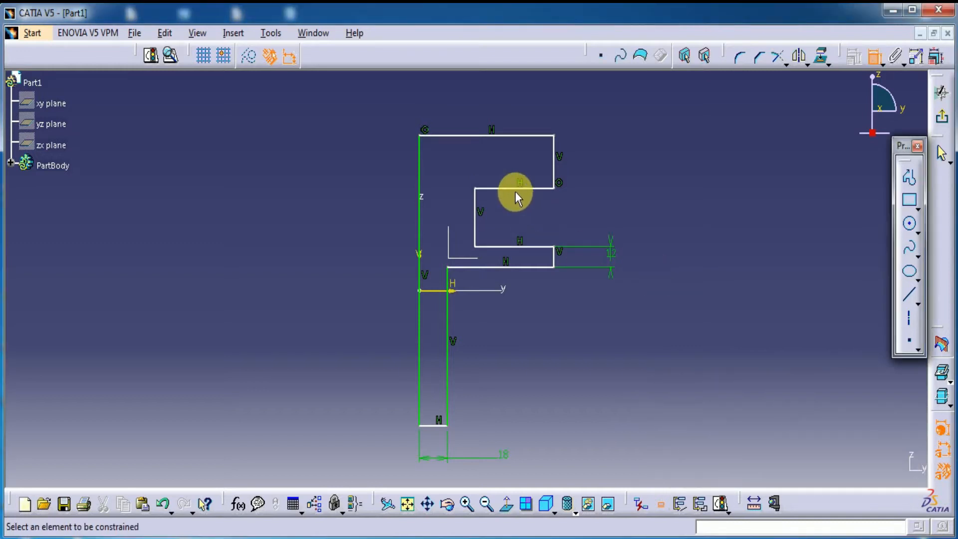
# Dimension the upper arm's vertical end edge and set its height to 12 mm.
pyautogui.click(555, 172)
pyautogui.click(615, 162)
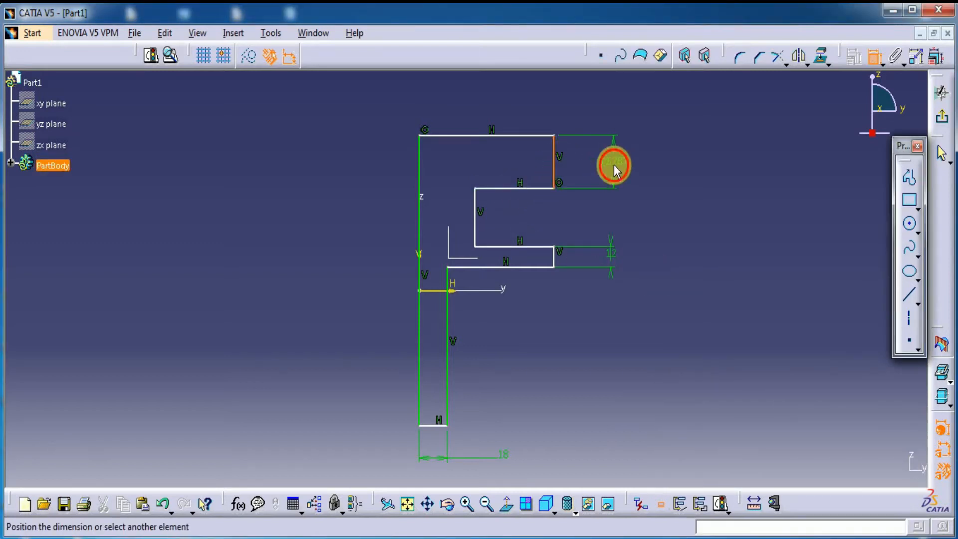
pyautogui.doubleClick(616, 161)
pyautogui.write('12')
pyautogui.press('Return')
# Dimension the inner vertical edge between the two arms and set the gap to 24 mm.
pyautogui.click(476, 183)
pyautogui.click(654, 202)
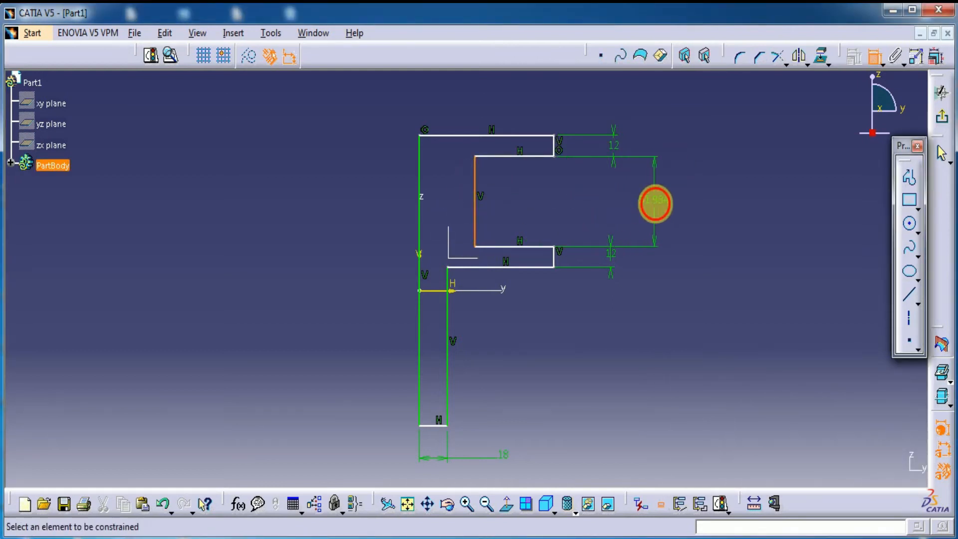
pyautogui.doubleClick(662, 207)
pyautogui.write('24')
pyautogui.press('Return')
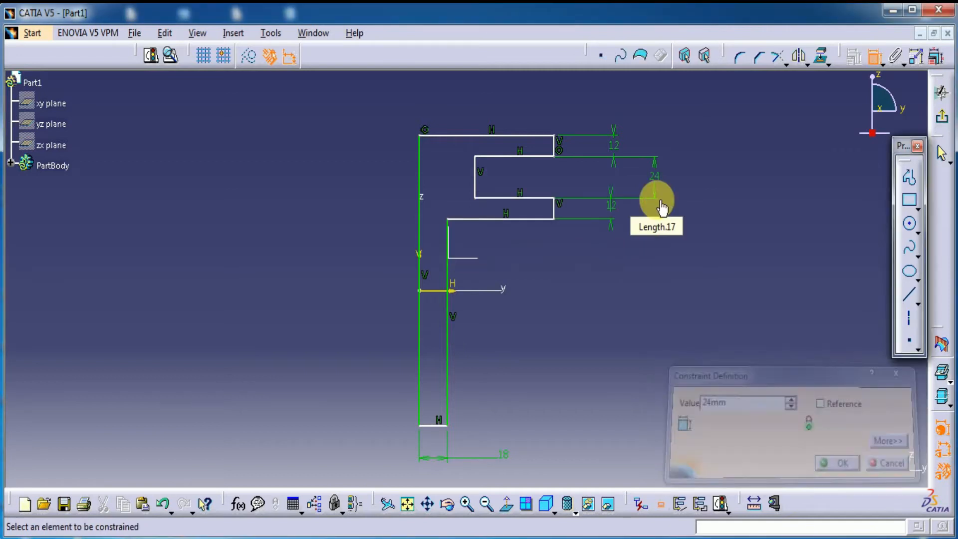
# Dimension the distance from the lower arm's underside to the stem's bottom edge and set it to 45 mm.
pyautogui.click(492, 218)
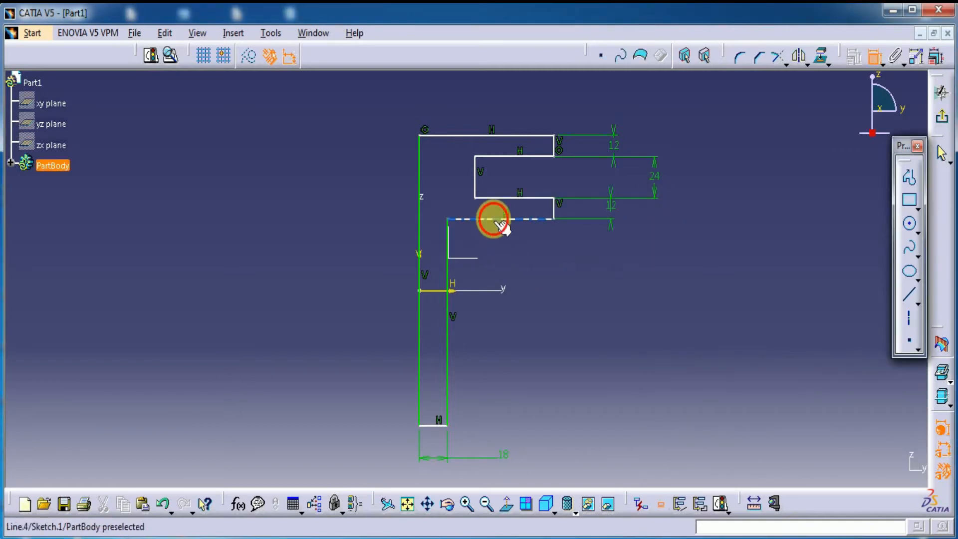
pyautogui.click(434, 426)
pyautogui.click(702, 298)
pyautogui.doubleClick(704, 297)
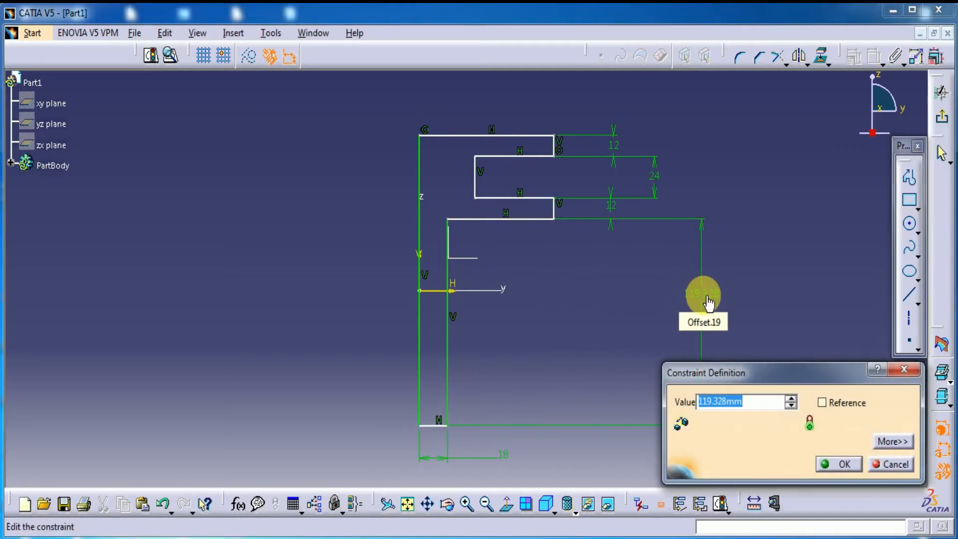
pyautogui.write('45')
pyautogui.press('Return')
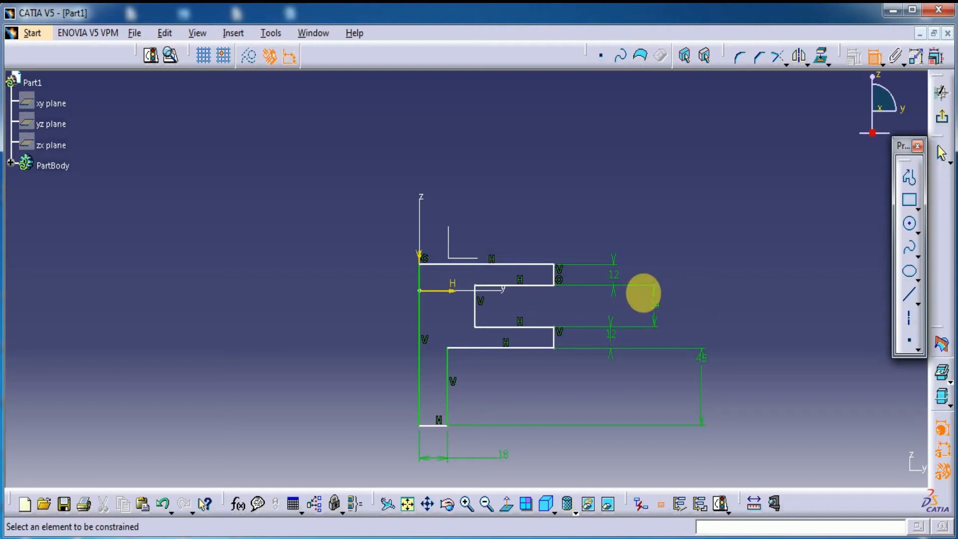
# Make the profile's top edge and bottom edge symmetric about the horizontal sketch axis.
pyautogui.click(527, 264)
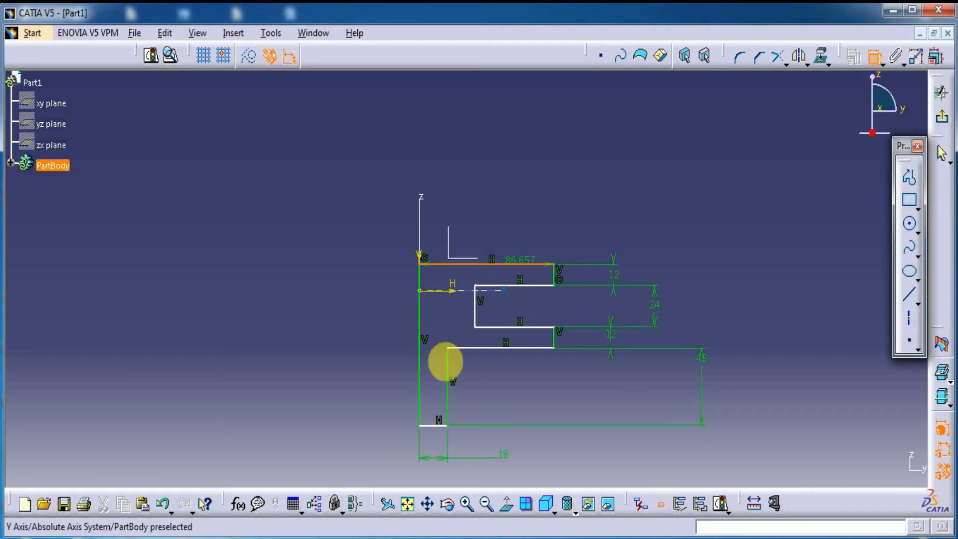
pyautogui.click(439, 426)
pyautogui.rightClick(785, 368)
pyautogui.click(841, 519)
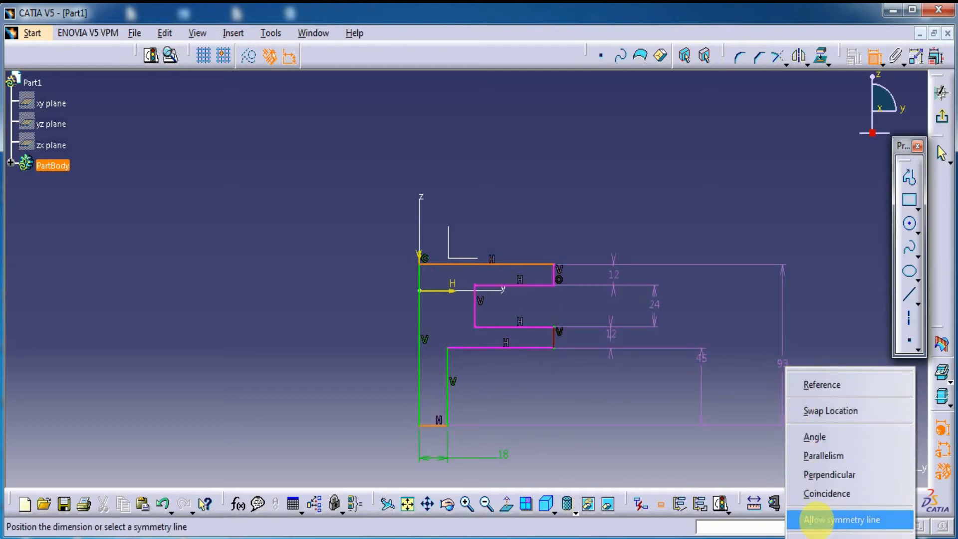
pyautogui.click(451, 291)
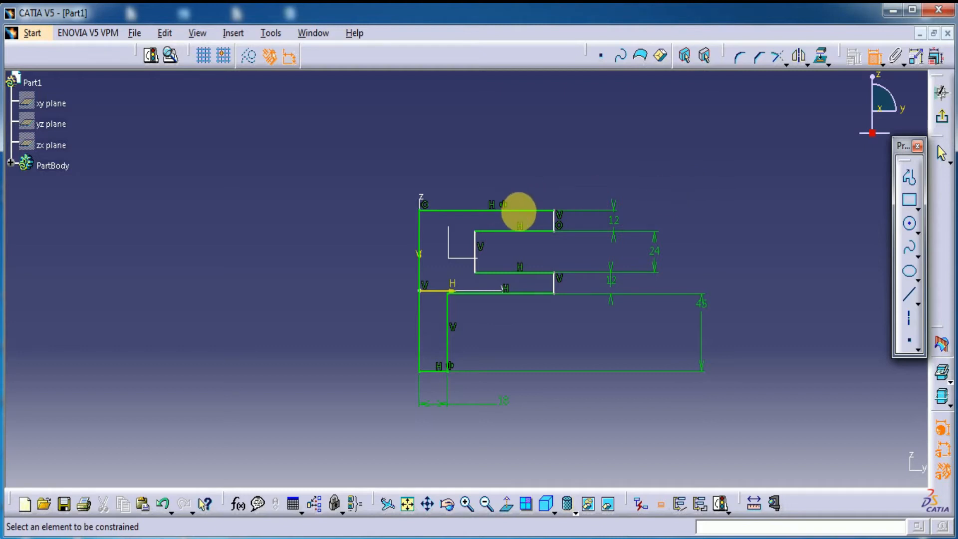
# Dimension the profile's top edge and set its length to 50 mm.
pyautogui.click(518, 211)
pyautogui.click(524, 145)
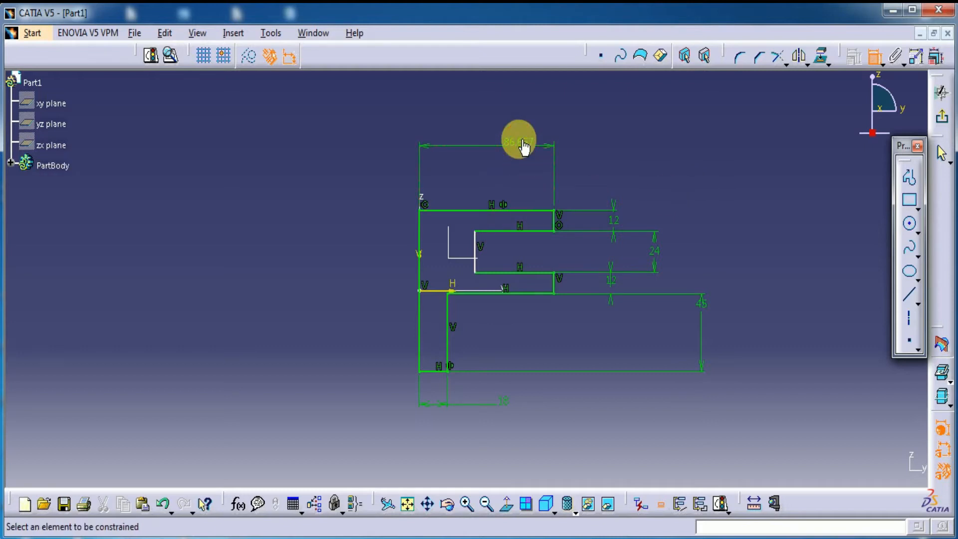
pyautogui.doubleClick(522, 144)
pyautogui.write('5')
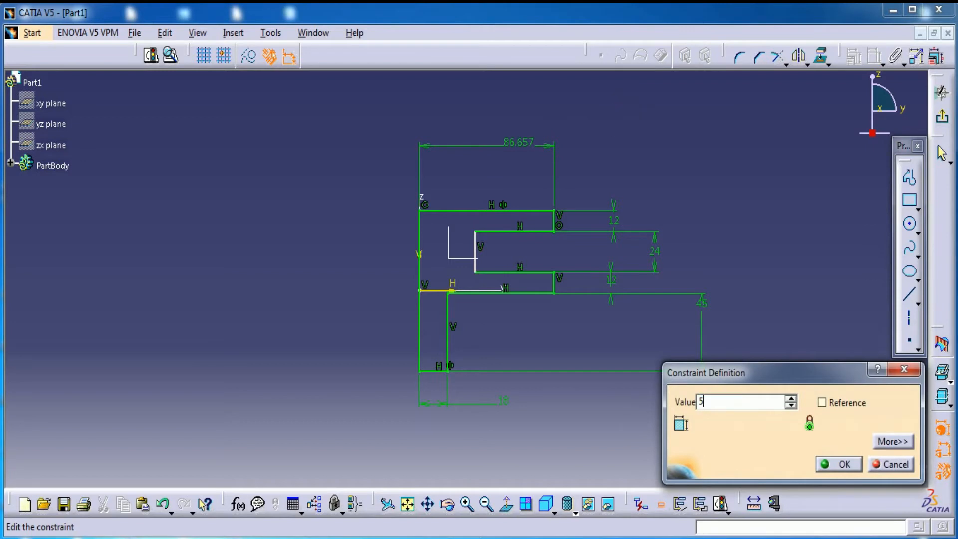
pyautogui.press('Return')
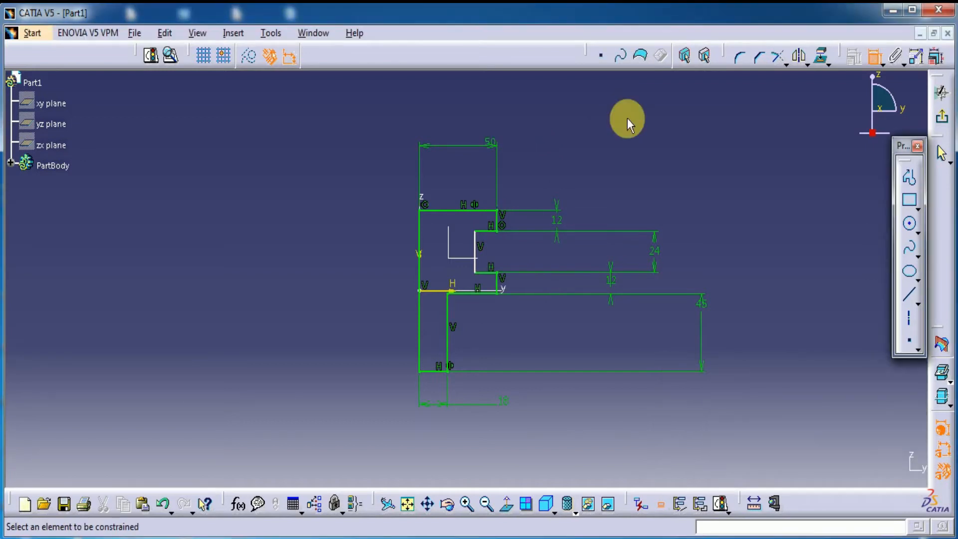
# Dimension the upper arm's underside and set the depth of the gap between the arms to 22 mm.
pyautogui.click(488, 232)
pyautogui.click(589, 252)
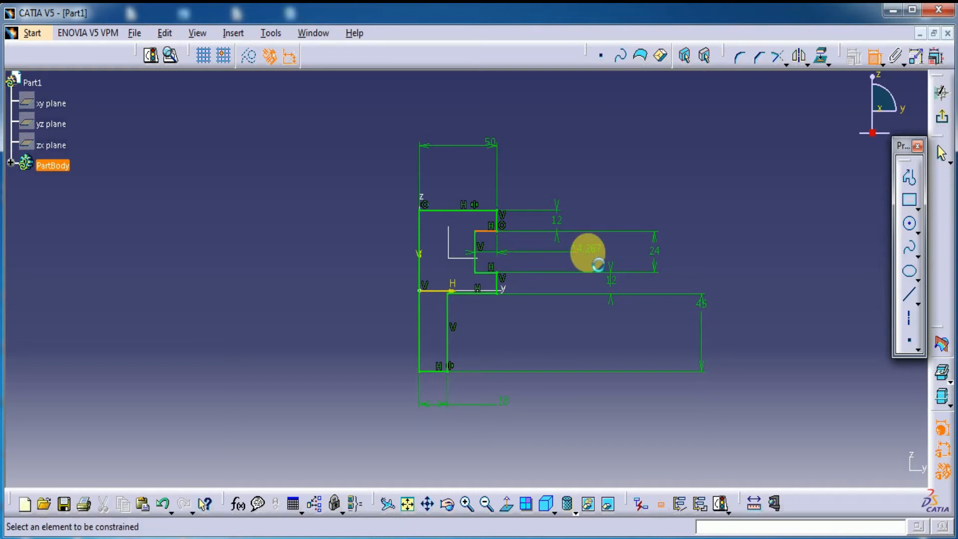
pyautogui.doubleClick(593, 254)
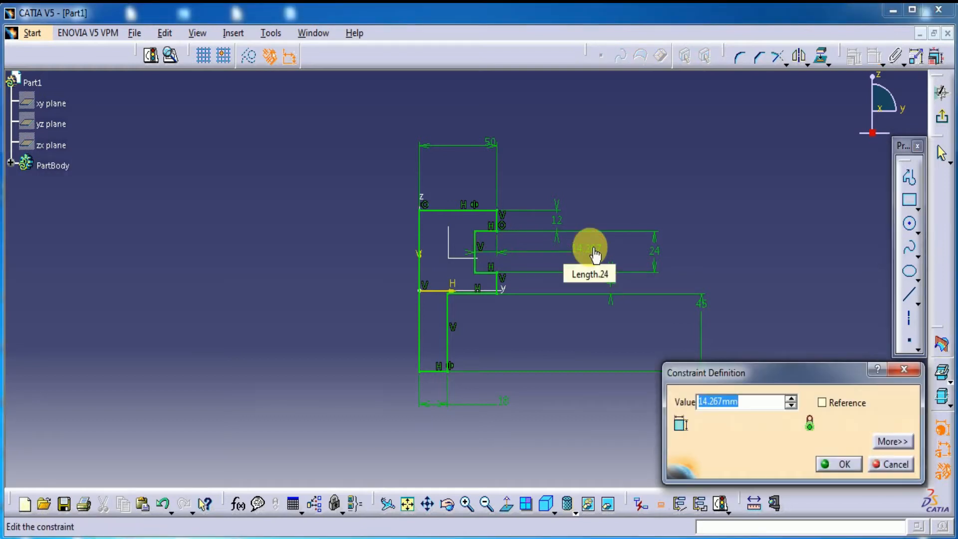
pyautogui.write('22')
pyautogui.press('Return')
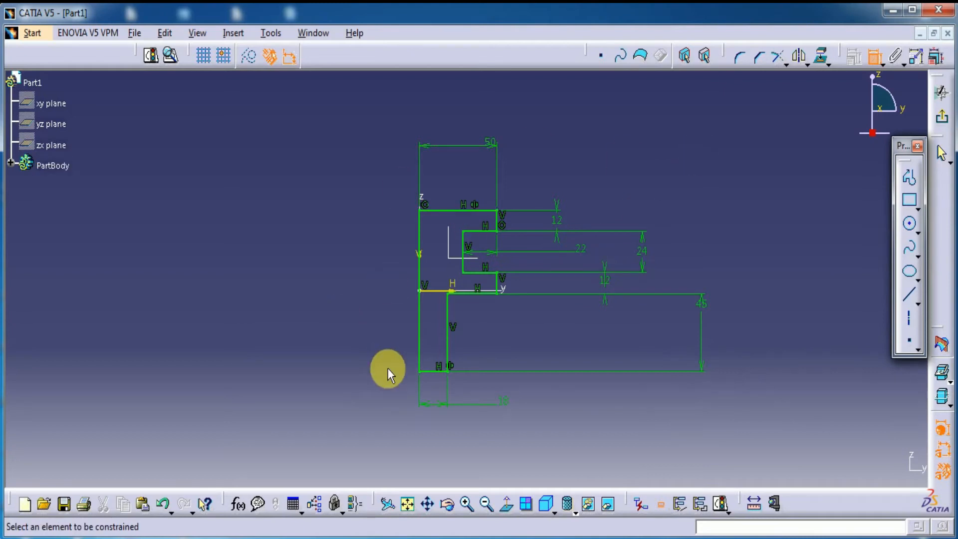
# Exit the sketch and extrude the F-shaped profile into a solid with Pad.
pyautogui.click(942, 116)
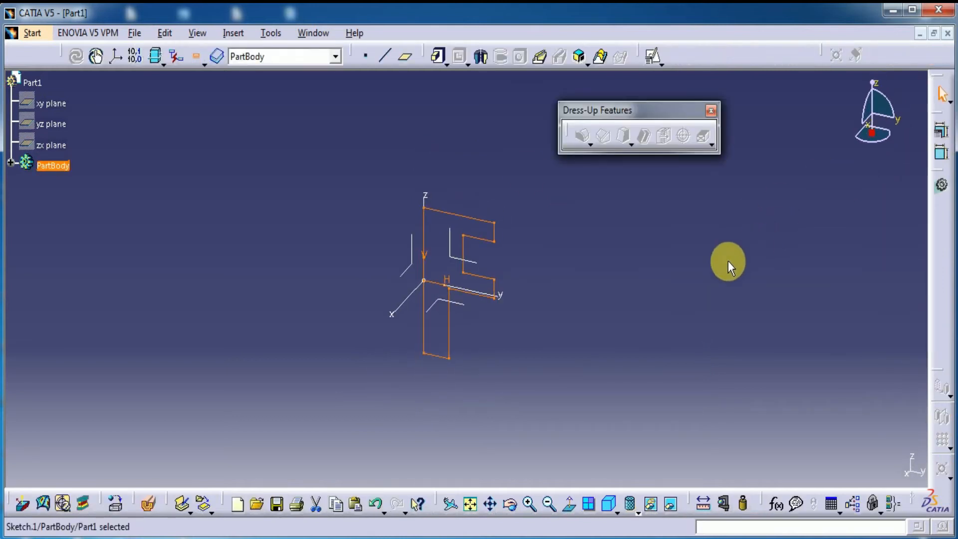
pyautogui.click(439, 56)
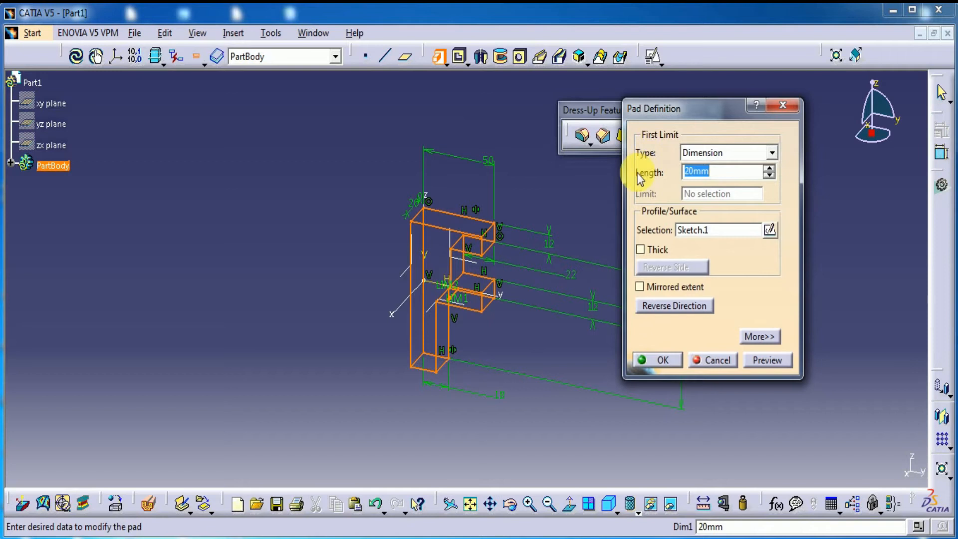
pyautogui.write('30')
pyautogui.press('Return')
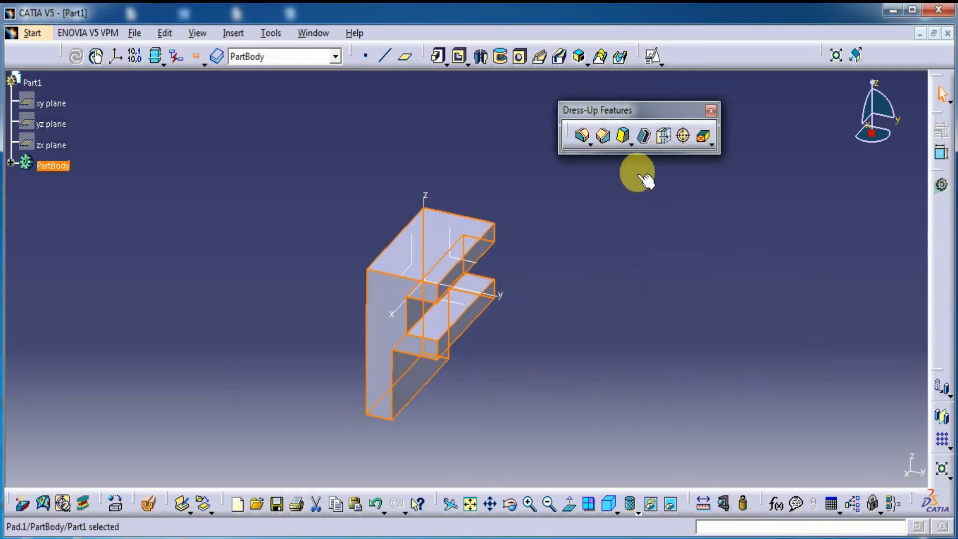
pyautogui.click(598, 239)
pyautogui.moveTo(580, 272); pyautogui.dragTo(608, 274, button='middle')
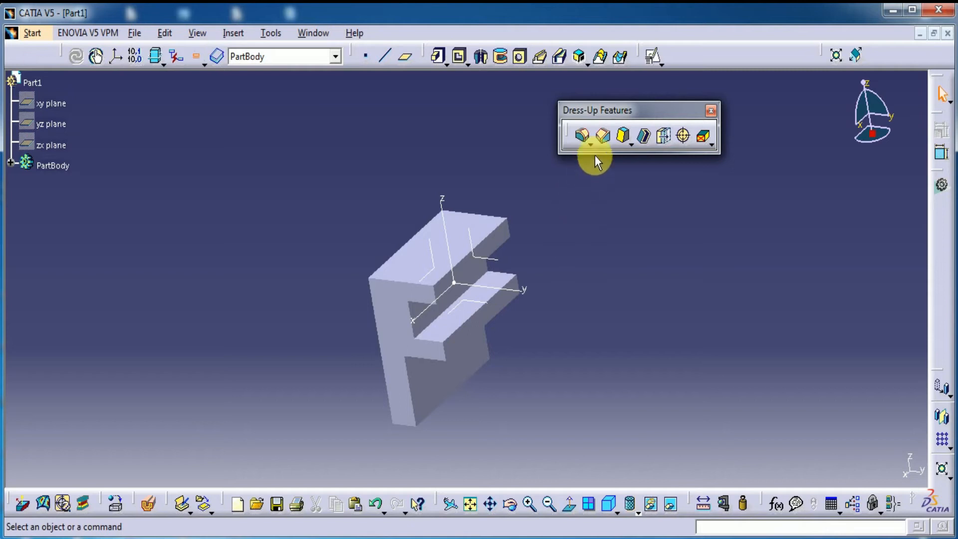
# Chamfer the front top edge of the F-shaped solid in Length1/Length2 mode with Length 1 of 40 mm and Length 2 of 26 mm.
pyautogui.click(603, 136)
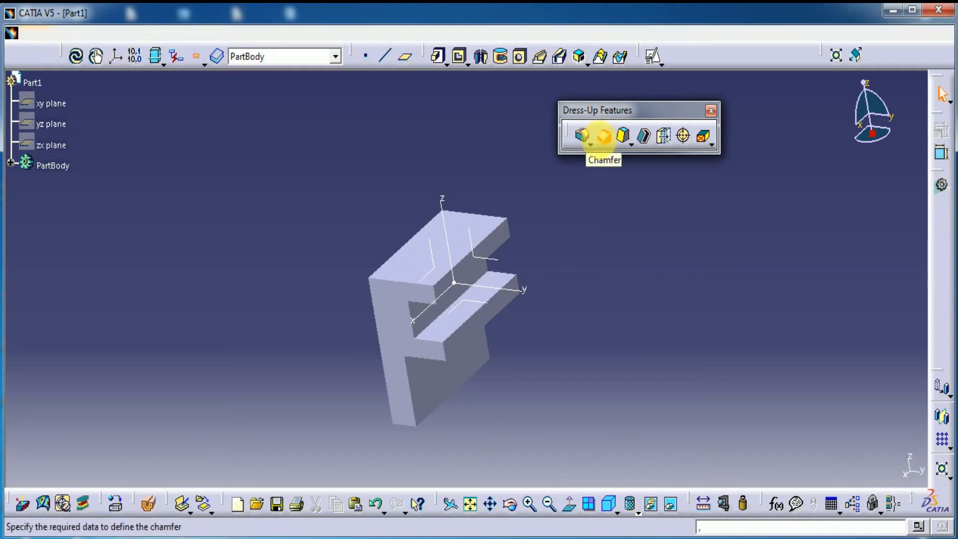
pyautogui.click(395, 284)
pyautogui.click(901, 341)
pyautogui.click(824, 366)
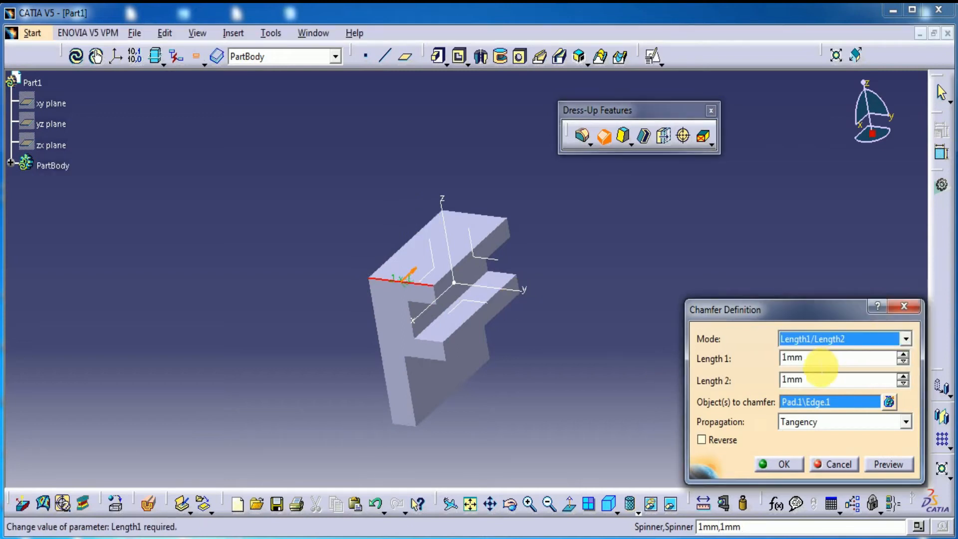
pyautogui.press('Tab')
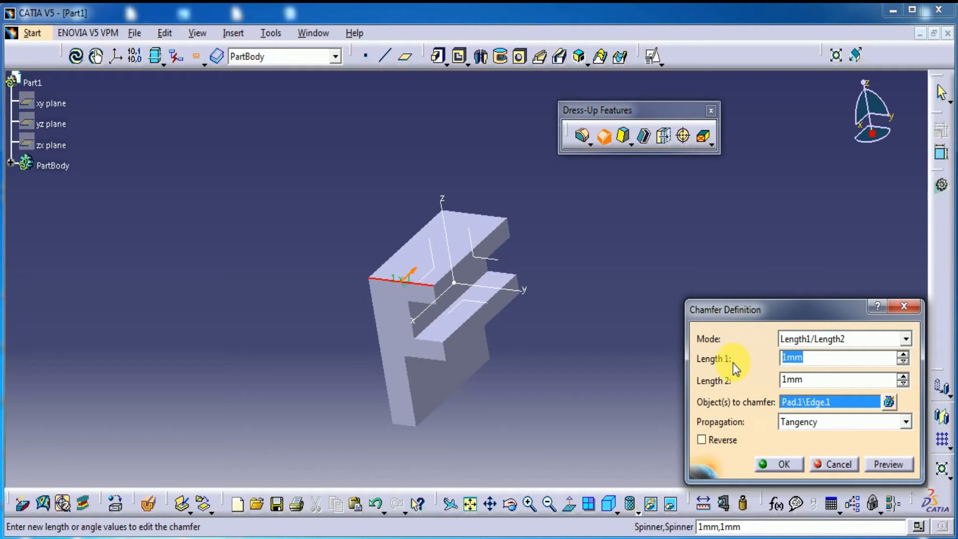
pyautogui.write('4')
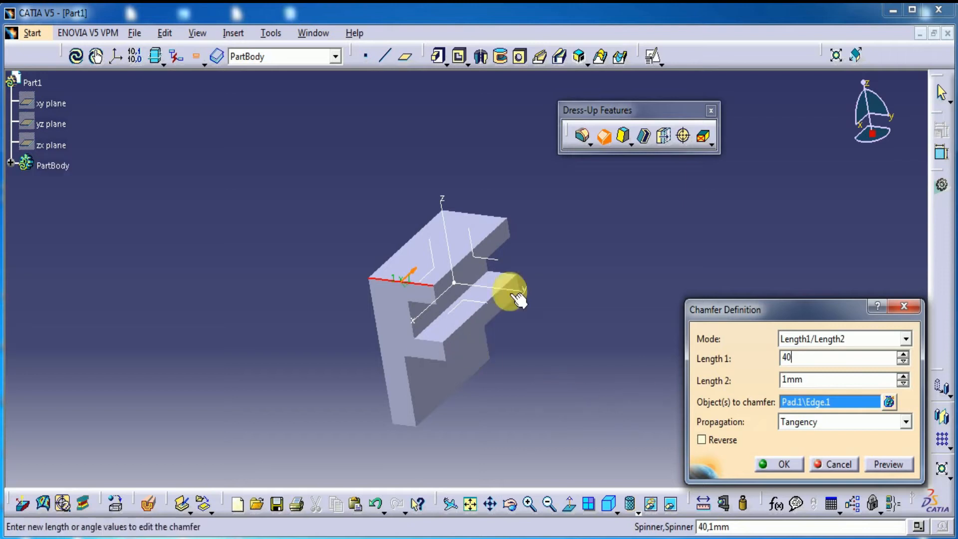
pyautogui.write('0')
pyautogui.press('Tab')
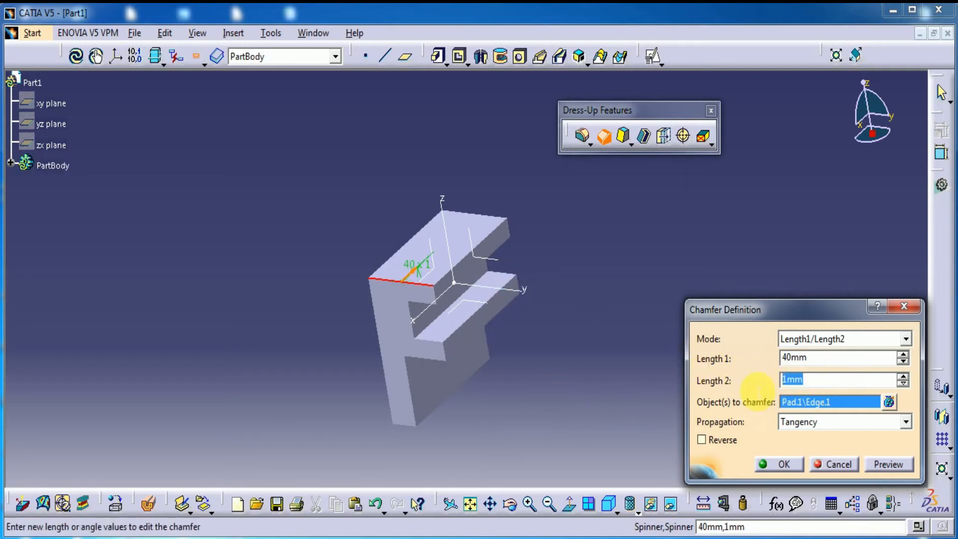
pyautogui.write('26')
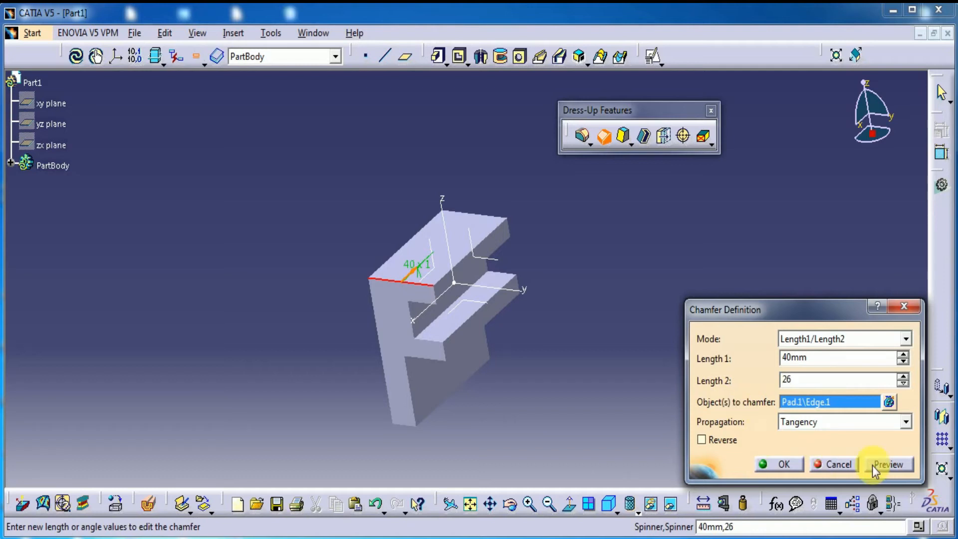
pyautogui.click(873, 465)
pyautogui.click(784, 464)
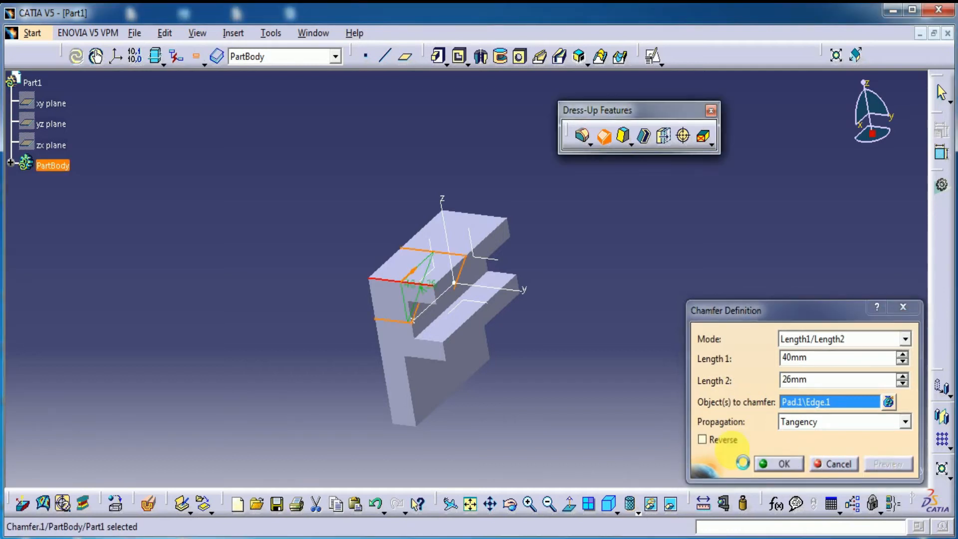
# Start a positioned sketch on the solid's top face with H pointing along negative x and V along negative y.
pyautogui.click(489, 255)
pyautogui.click(654, 59)
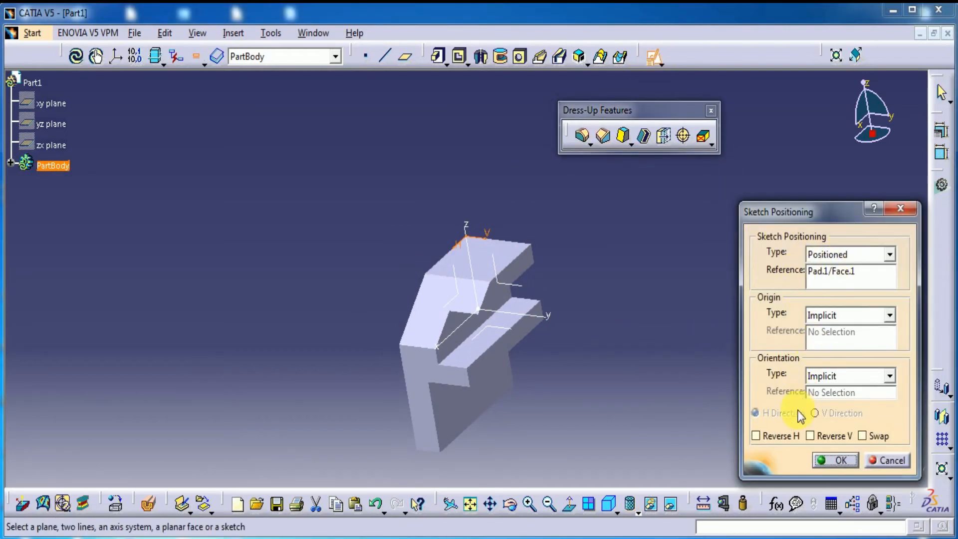
pyautogui.click(776, 437)
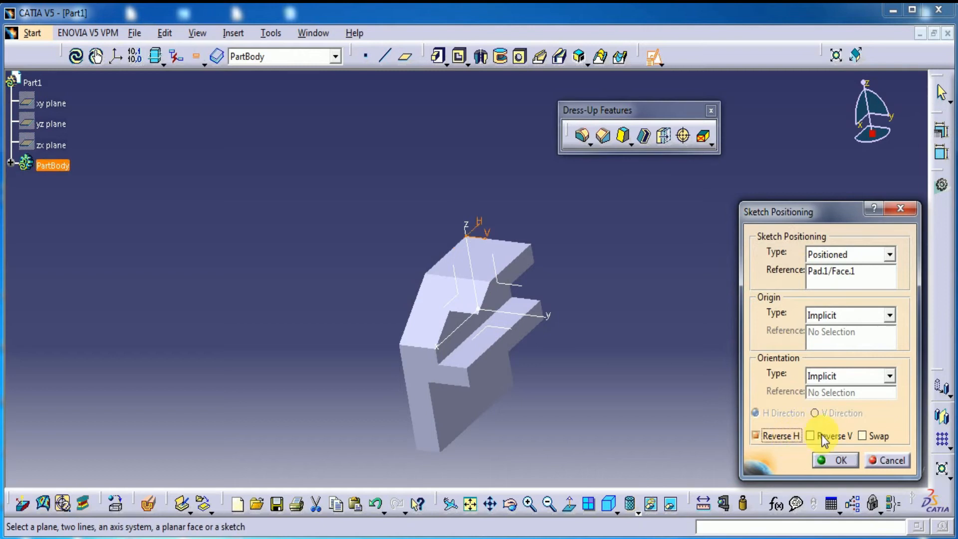
pyautogui.click(788, 436)
pyautogui.click(872, 437)
pyautogui.click(818, 436)
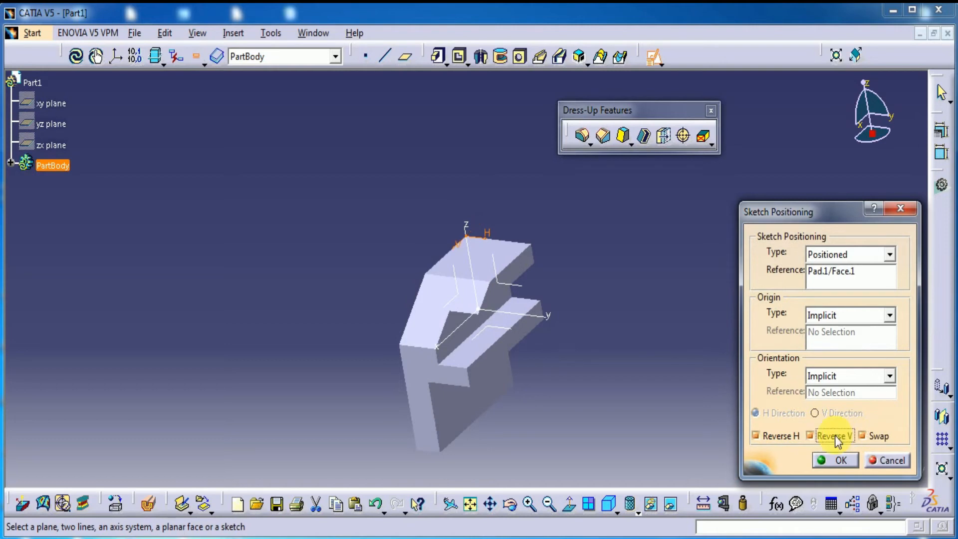
pyautogui.click(791, 437)
pyautogui.click(824, 436)
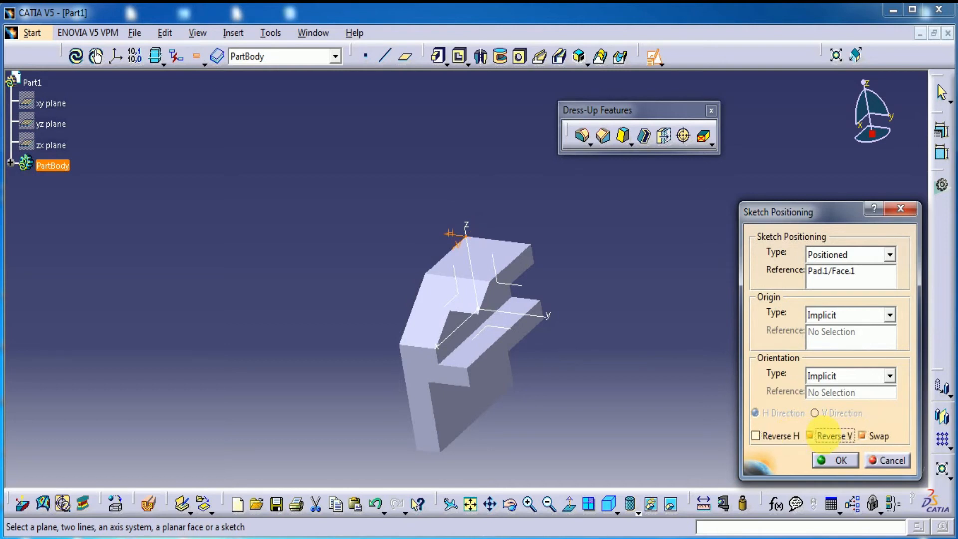
pyautogui.click(861, 436)
pyautogui.click(842, 460)
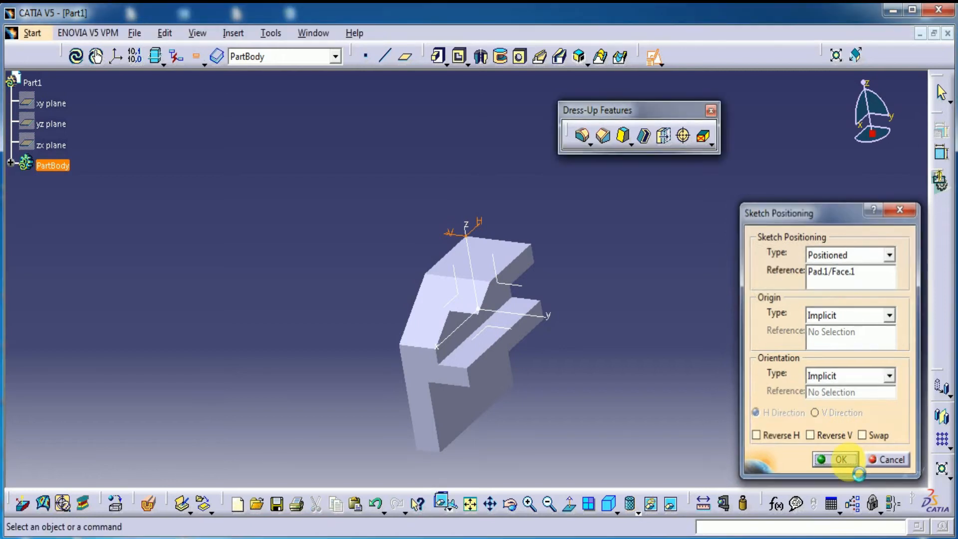
# Sketch a rectangle about 45 mm wide and 8 mm high above the part, clear of the sketch origin.
pyautogui.moveTo(647, 357)
pyautogui.mouseDown(button='middle')
pyautogui.moveTo(637, 314)
pyautogui.moveTo(698, 275)
pyautogui.mouseUp(button='middle')
pyautogui.click(910, 202)
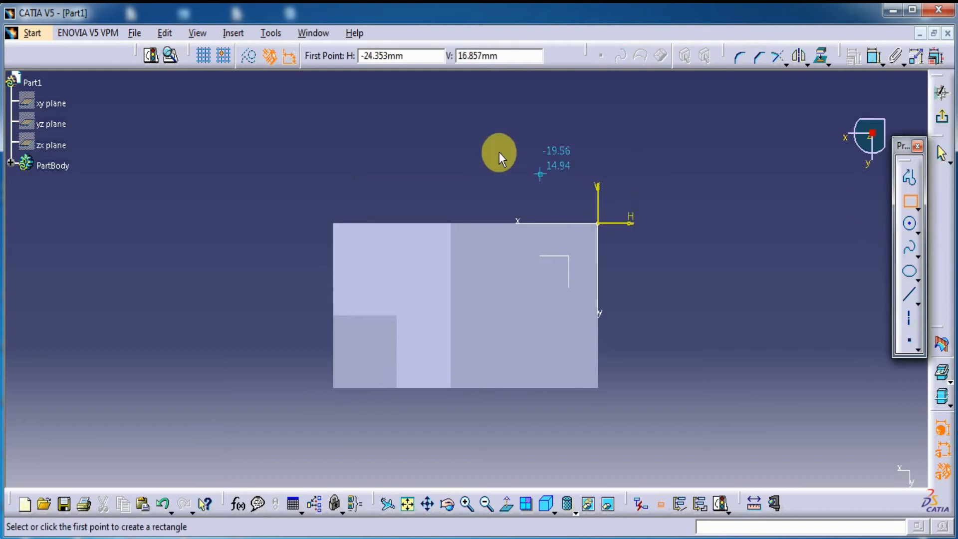
pyautogui.click(472, 110)
pyautogui.click(605, 139)
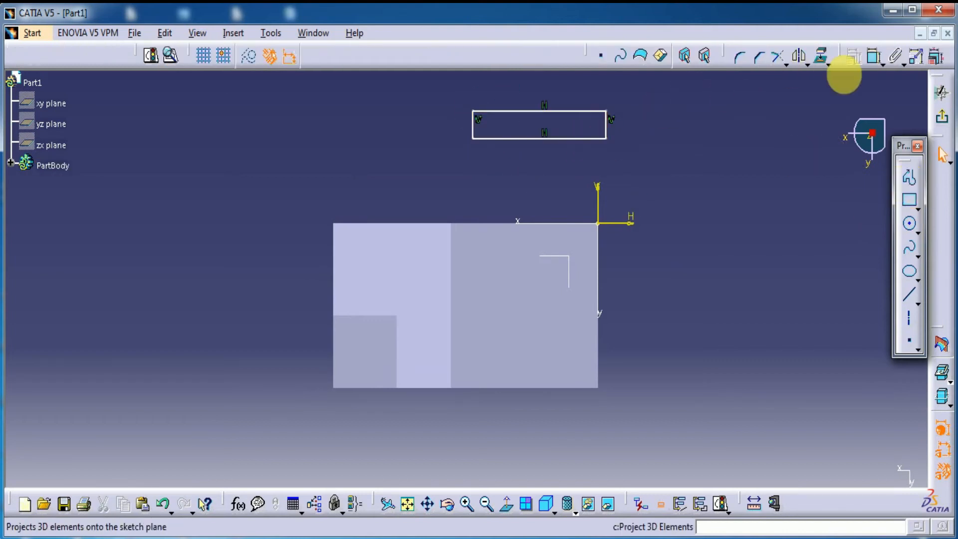
# Dimension the rectangle's short left side and set its length to 10 mm.
pyautogui.click(873, 56)
pyautogui.click(474, 127)
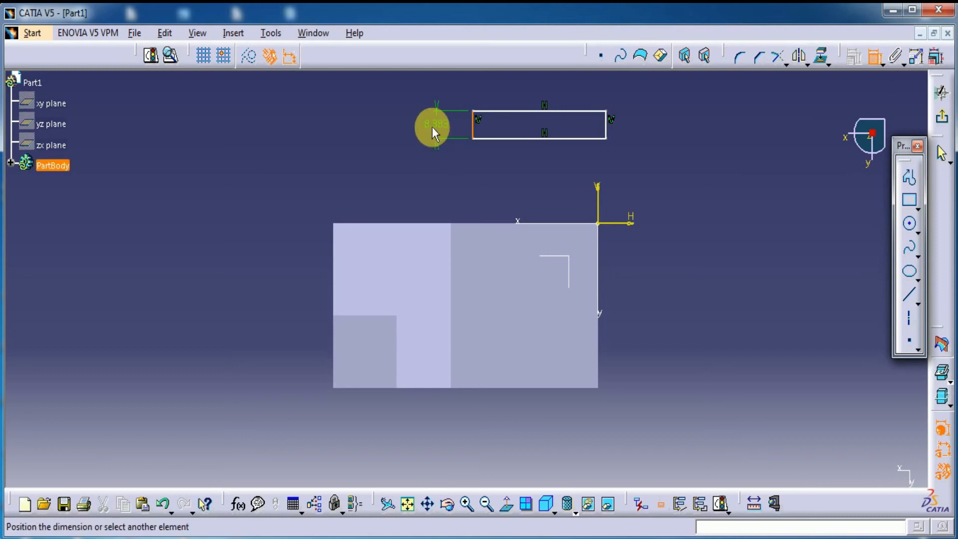
pyautogui.click(436, 132)
pyautogui.doubleClick(439, 130)
pyautogui.write('1')
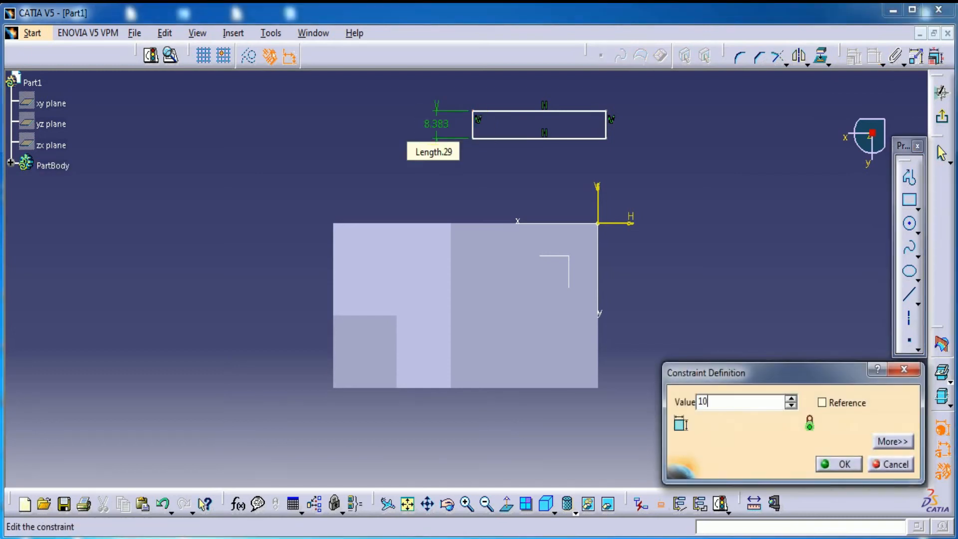
pyautogui.write('0')
pyautogui.press('Return')
# Dimension the rectangle's bottom side and set its length to 40 mm.
pyautogui.click(495, 139)
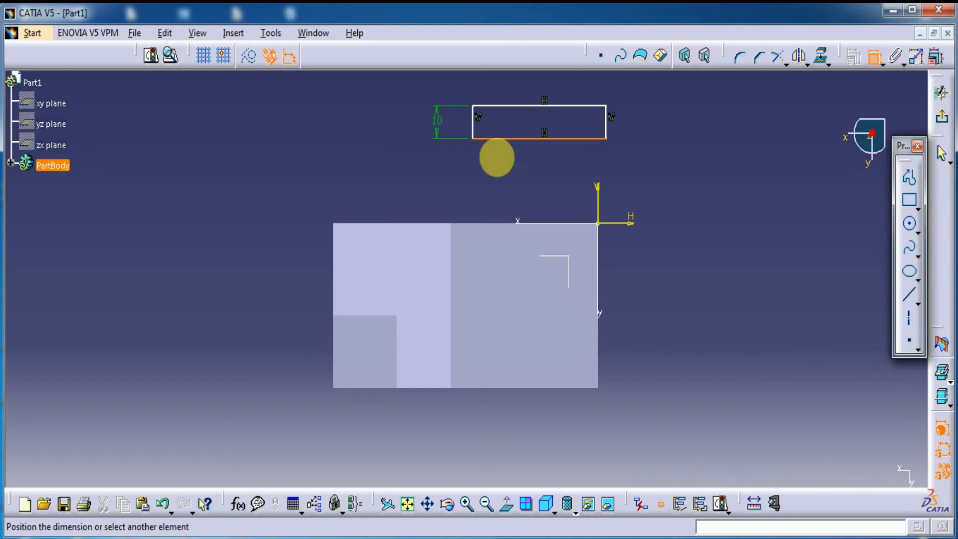
pyautogui.click(507, 166)
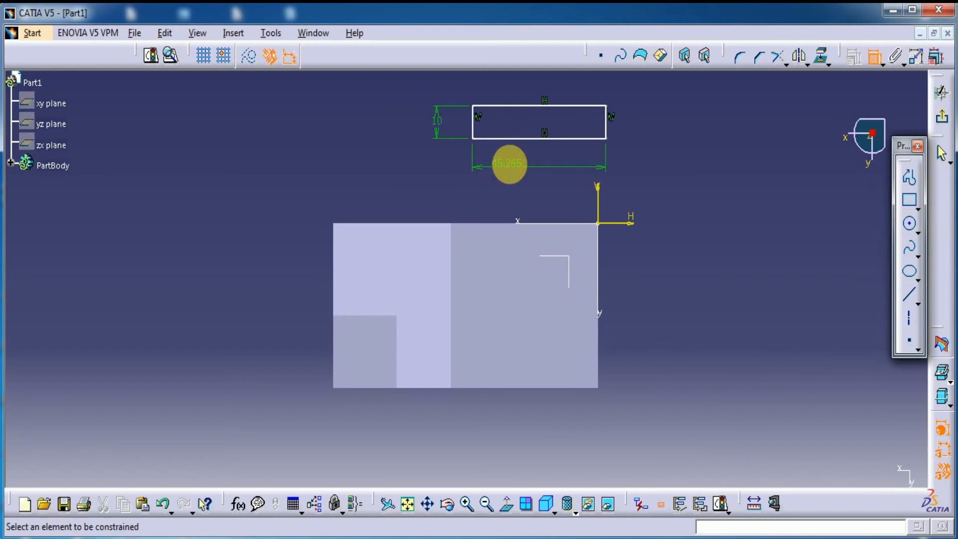
pyautogui.doubleClick(513, 170)
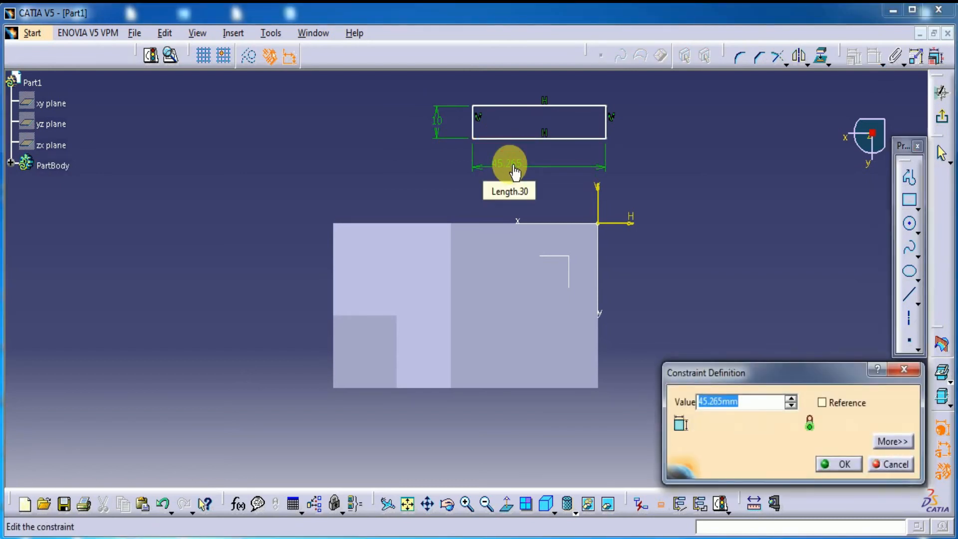
pyautogui.write('40')
pyautogui.press('Return')
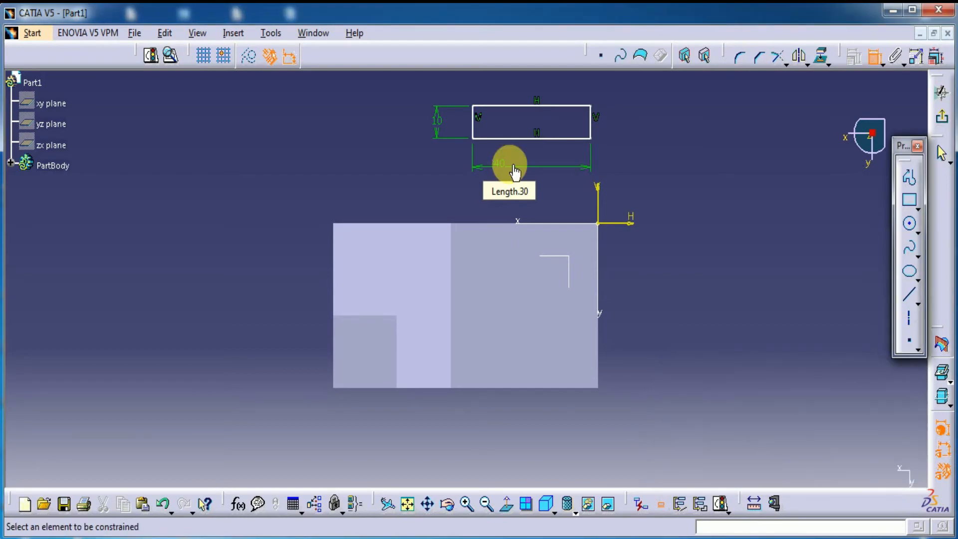
# Make the rectangle's top side coincident with the horizontal sketch axis and its right side coincident with the vertical sketch axis.
pyautogui.click(571, 105)
pyautogui.click(612, 225)
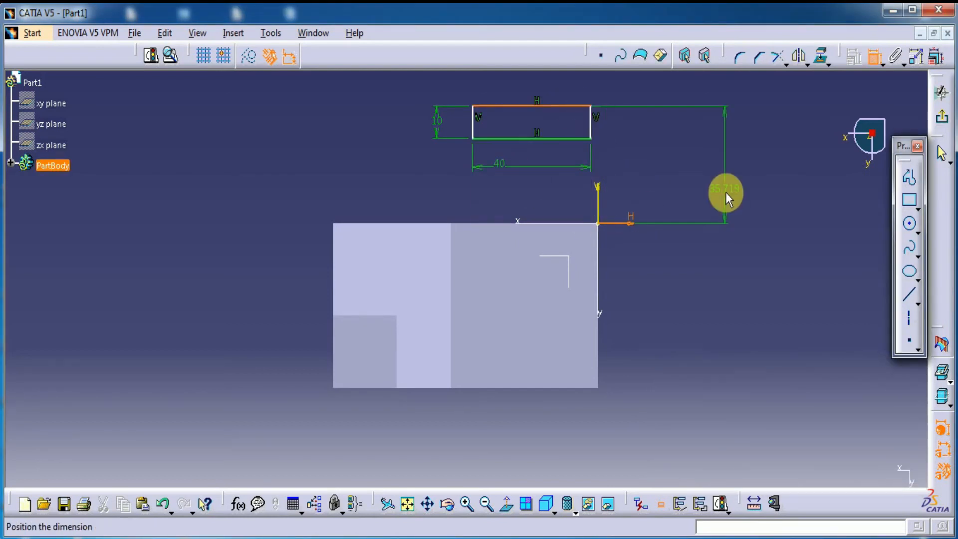
pyautogui.rightClick(725, 192)
pyautogui.click(768, 283)
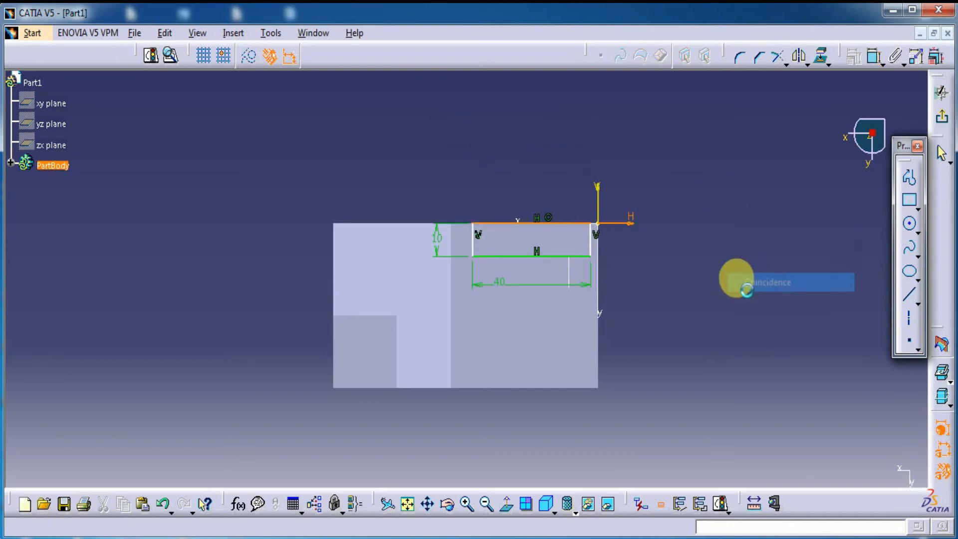
pyautogui.click(595, 247)
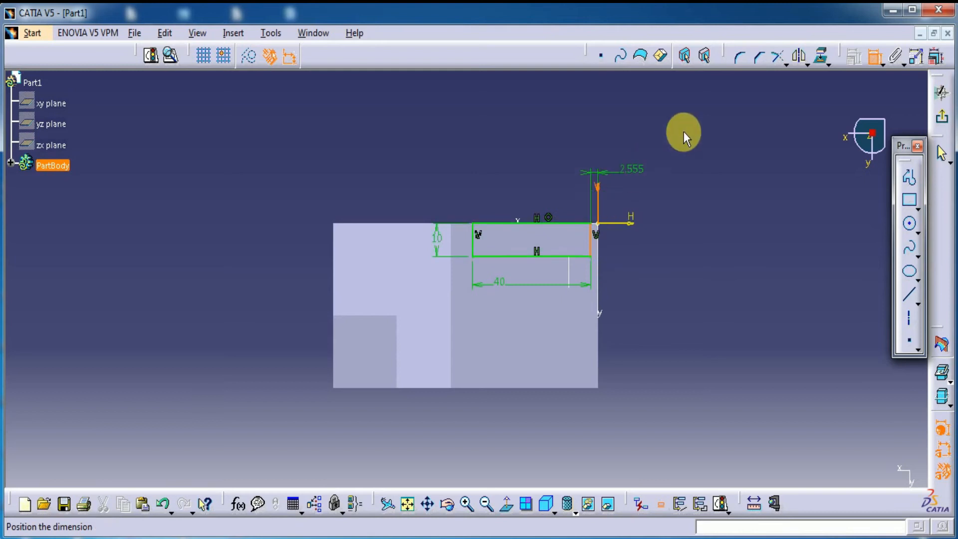
pyautogui.rightClick(696, 120)
pyautogui.click(733, 208)
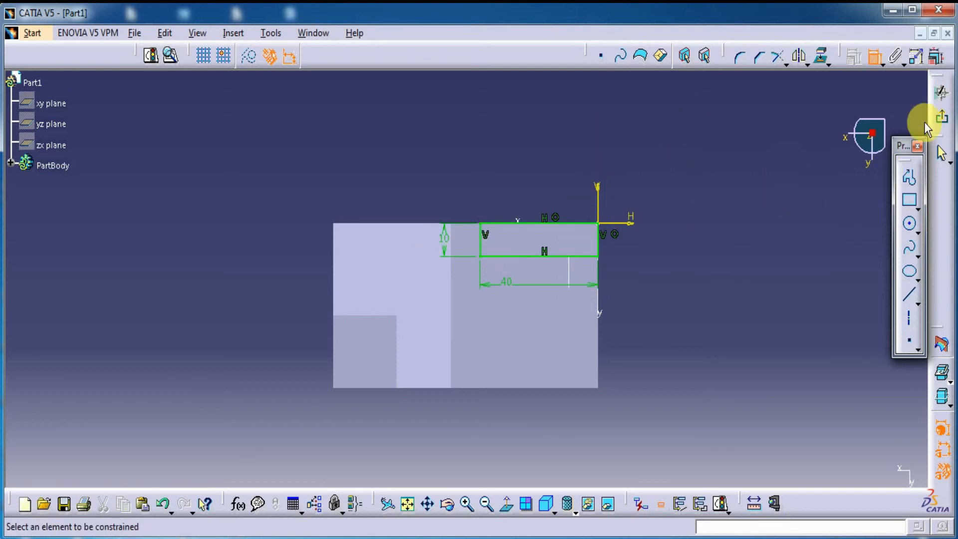
# Exit the sketch and cut the rectangle down through the solid with a 107 mm deep Pocket.
pyautogui.click(942, 116)
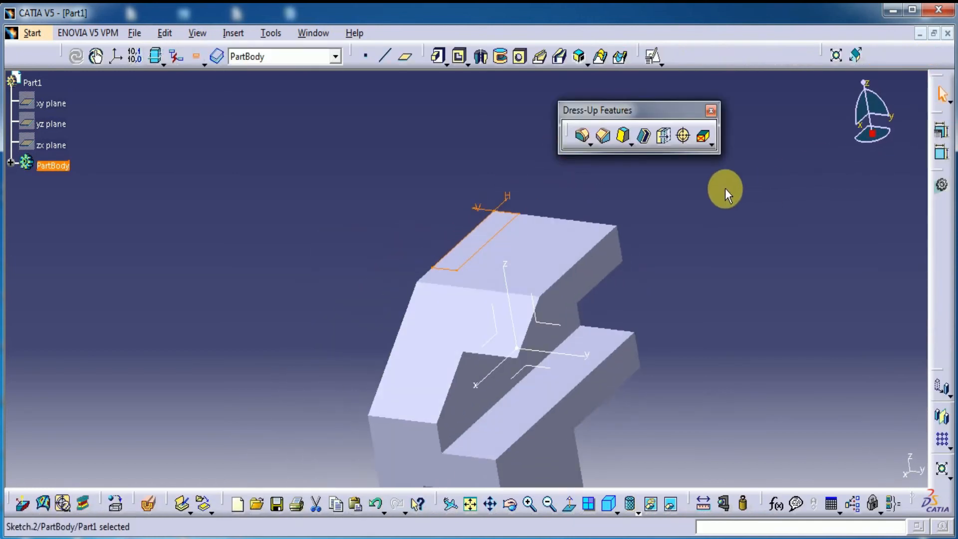
pyautogui.click(460, 59)
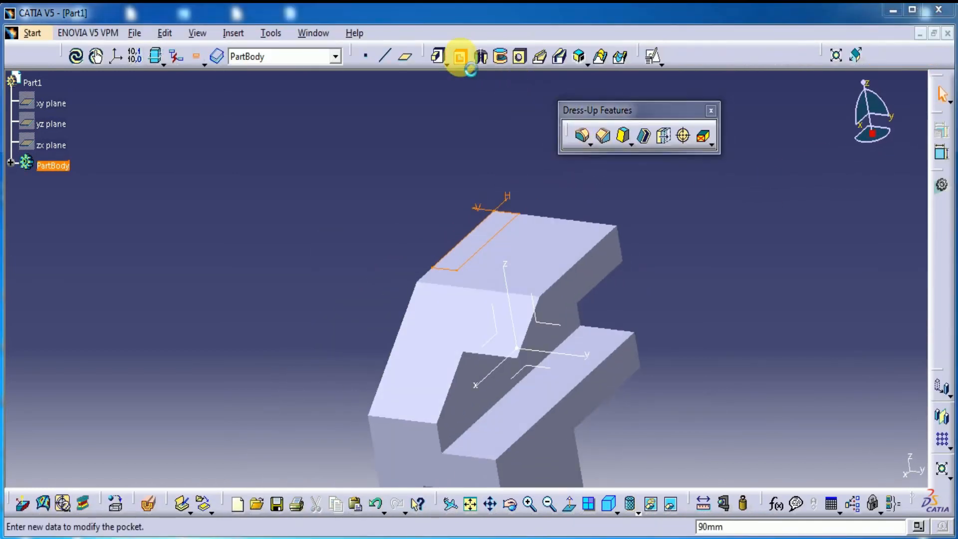
pyautogui.moveTo(428, 175); pyautogui.dragTo(364, 100, button='middle')
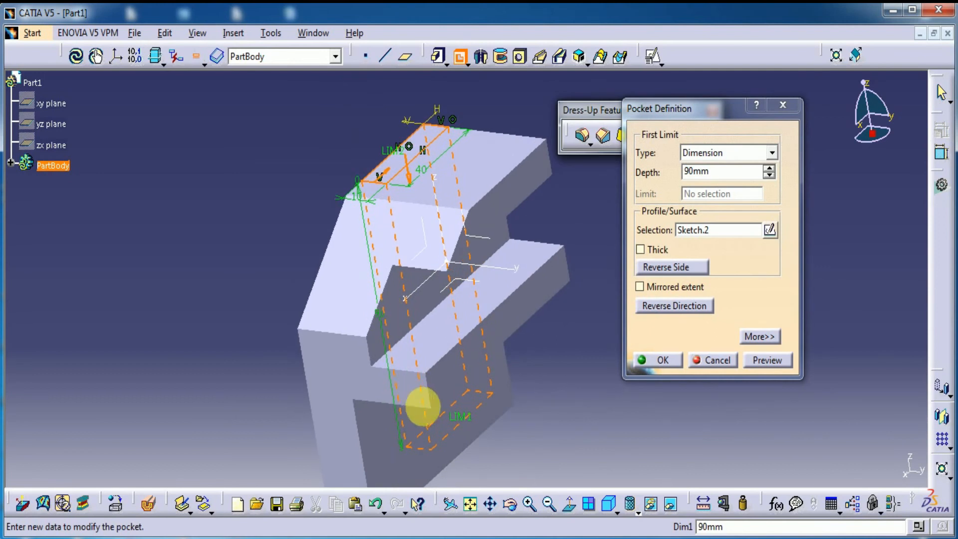
pyautogui.moveTo(465, 410); pyautogui.dragTo(460, 468)
pyautogui.click(764, 360)
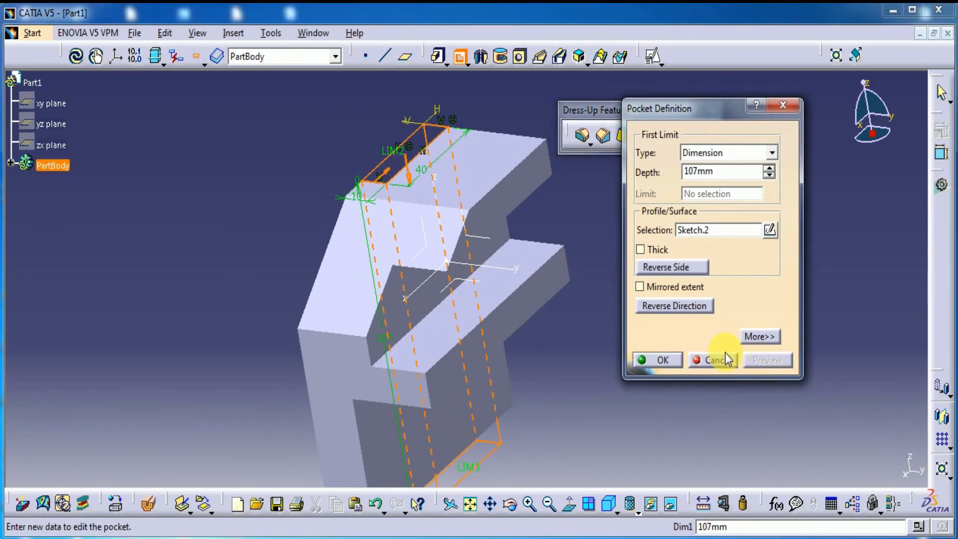
pyautogui.click(669, 360)
pyautogui.moveTo(678, 324); pyautogui.dragTo(721, 303, button='middle')
pyautogui.click(724, 305)
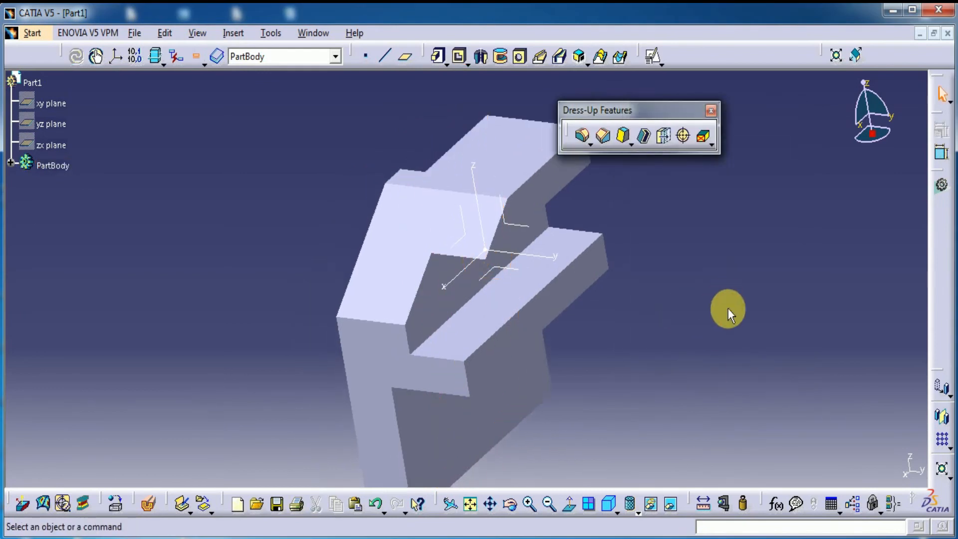
# Show the part in the isometric view and move the floating Dress-Up Features palette clear of the model.
pyautogui.click(611, 499)
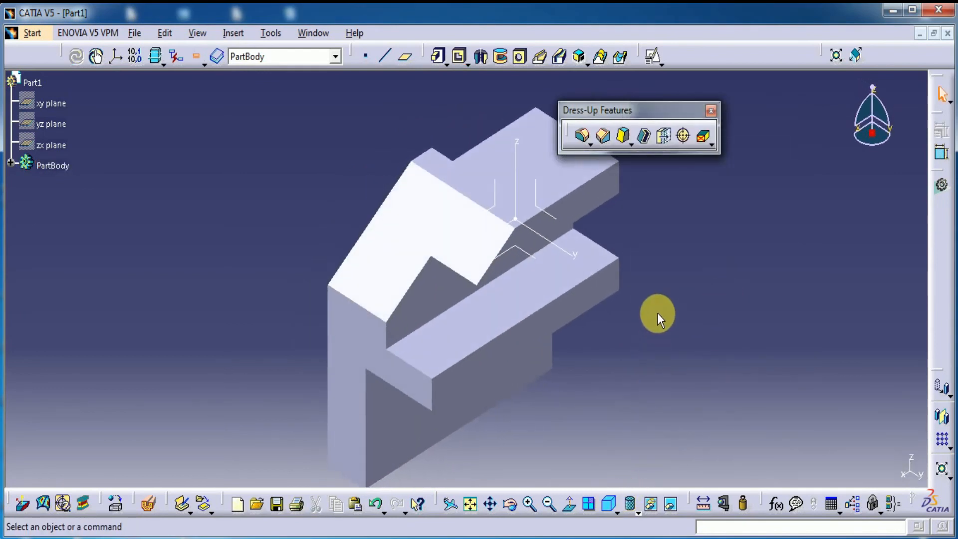
pyautogui.moveTo(635, 109); pyautogui.dragTo(757, 83)
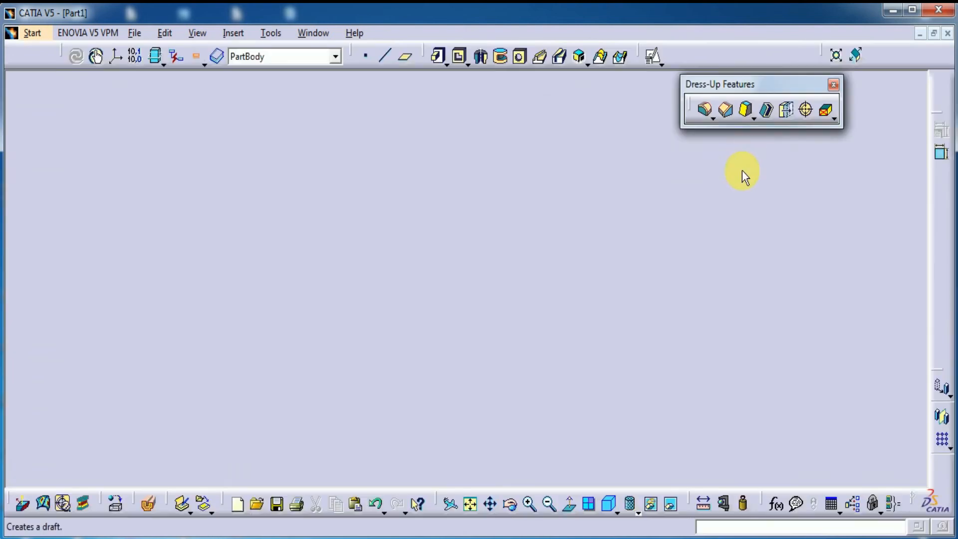
pyautogui.moveTo(662, 276); pyautogui.dragTo(623, 357, button='middle')
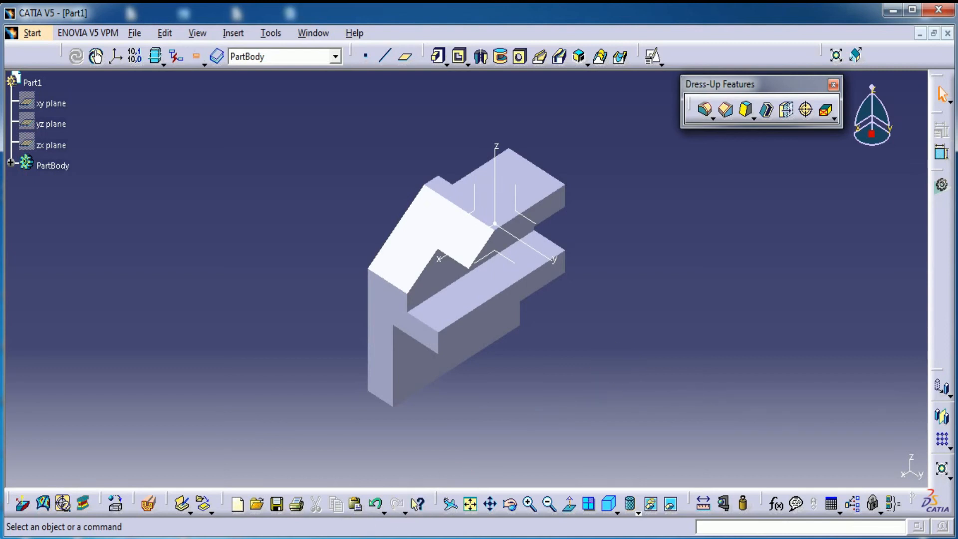
# Switch to Windows Photo Viewer to compare the part with the reference drawing, and return to CATIA.
pyautogui.hotkey('alt', 'Tab')
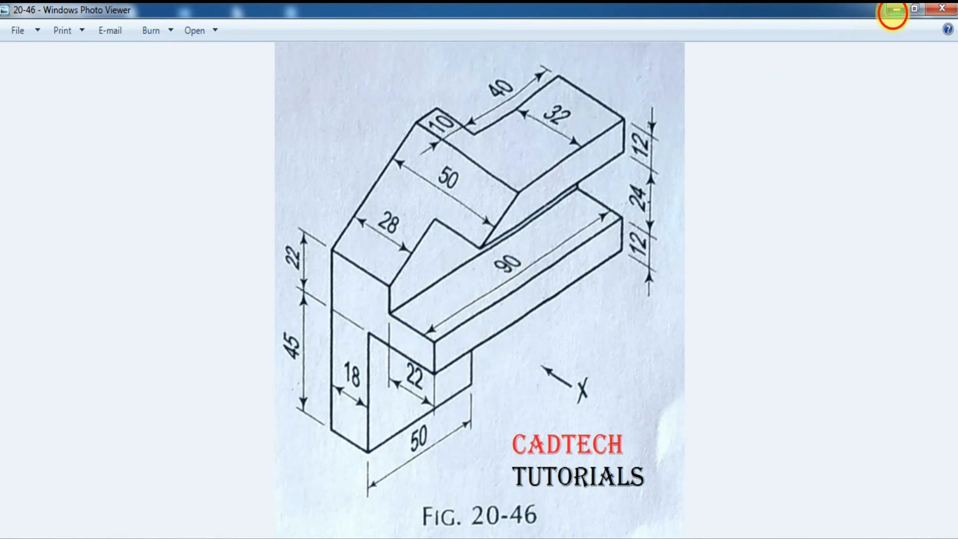
pyautogui.click(895, 10)
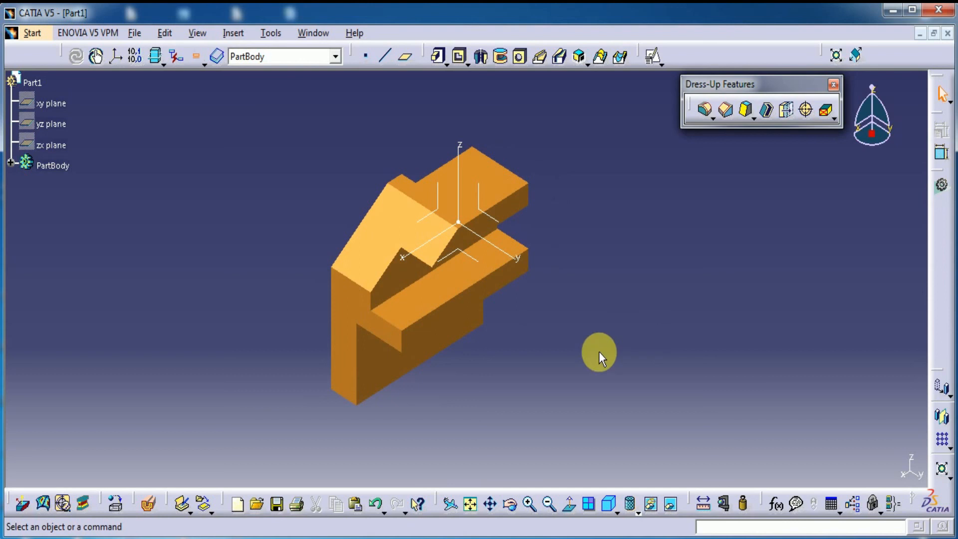
# Hide all planes and all axis systems so that only the solid is displayed.
pyautogui.moveTo(592, 354); pyautogui.dragTo(616, 372, button='middle')
pyautogui.click(268, 34)
pyautogui.moveTo(278, 160)
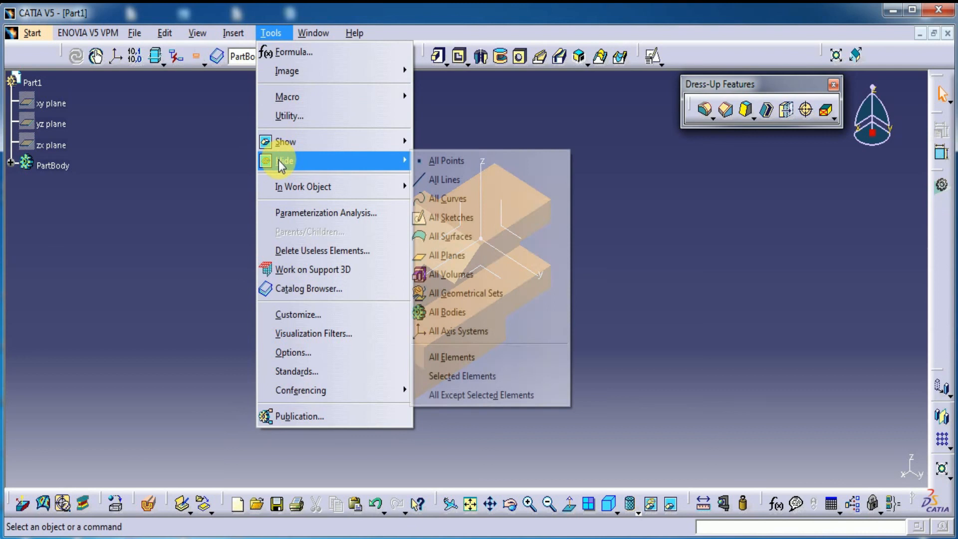
pyautogui.click(458, 254)
pyautogui.click(273, 33)
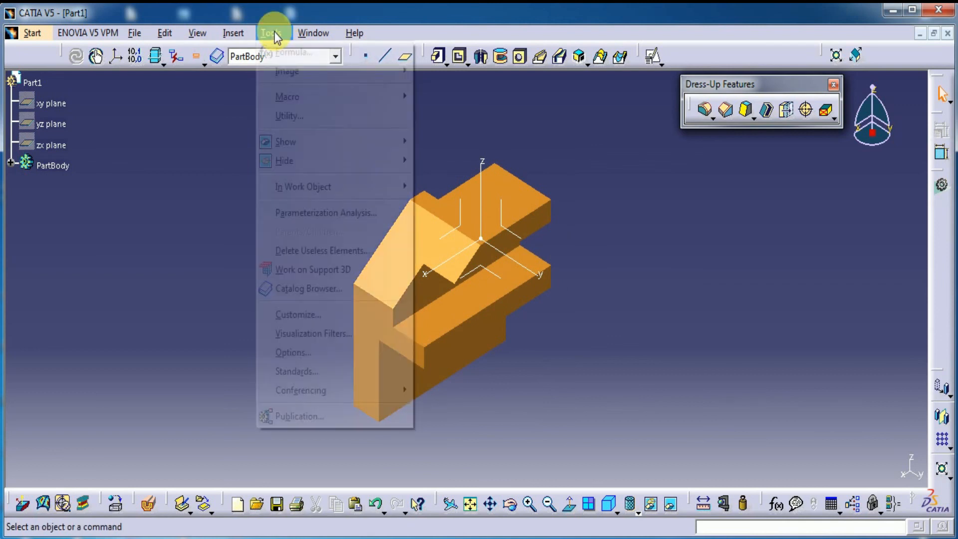
pyautogui.moveTo(309, 161)
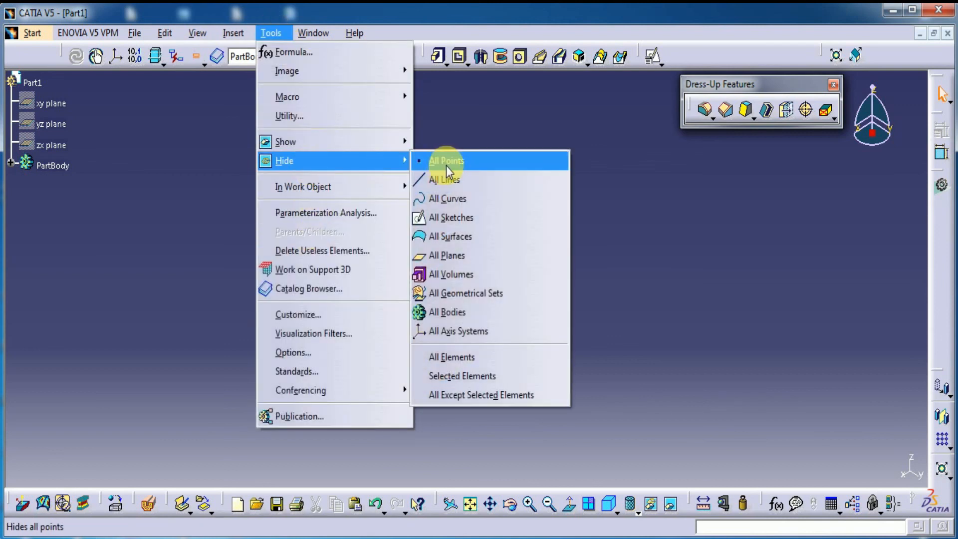
pyautogui.click(457, 331)
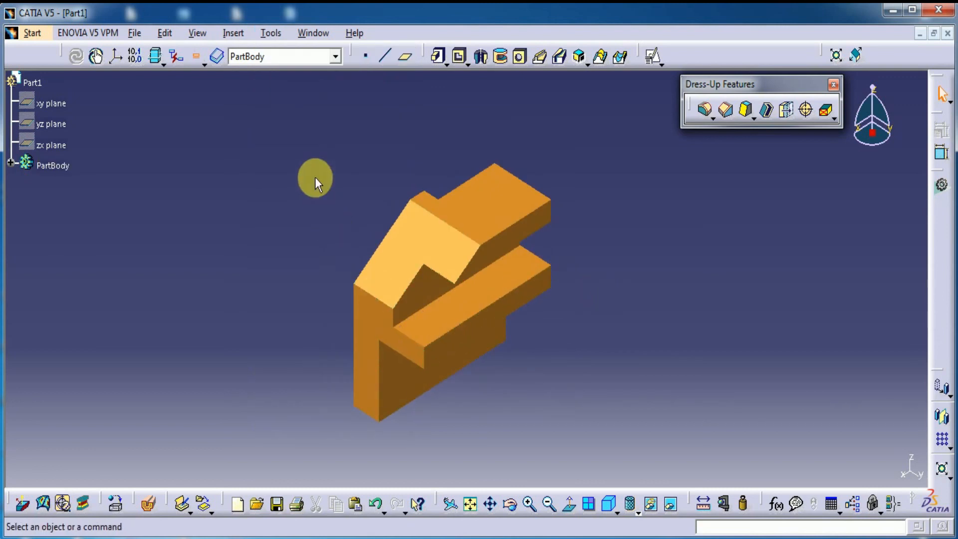
# Dock the floating Dress-Up Features palette with the other feature tools above the model, and fit the whole part in the view.
pyautogui.moveTo(314, 175); pyautogui.dragTo(341, 186, button='middle')
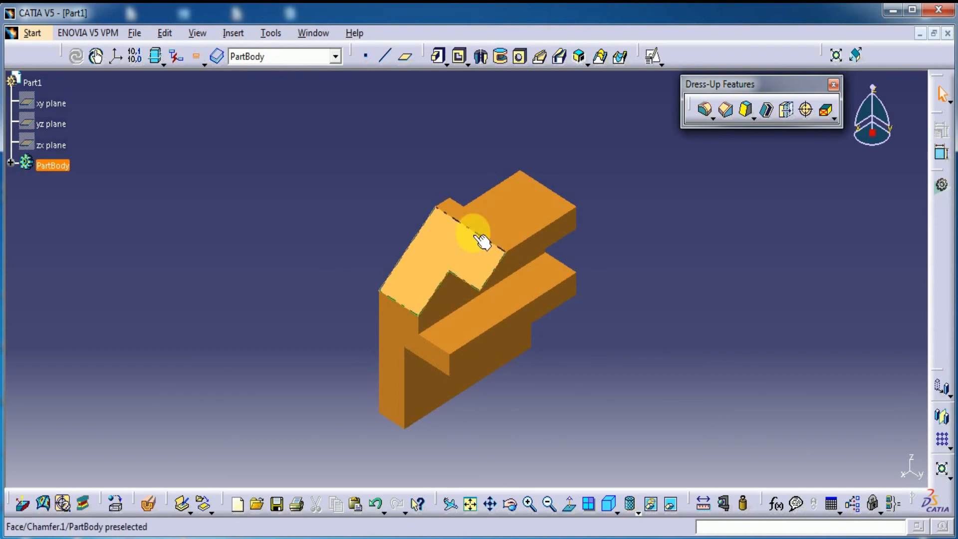
pyautogui.moveTo(214, 226); pyautogui.dragTo(223, 222, button='middle')
pyautogui.moveTo(722, 85); pyautogui.dragTo(723, 51)
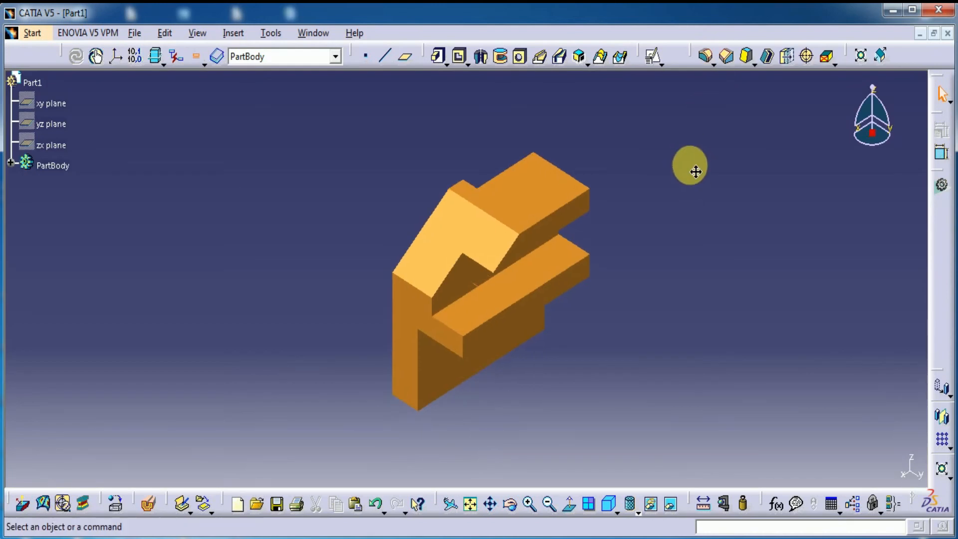
pyautogui.middleClick(687, 186)
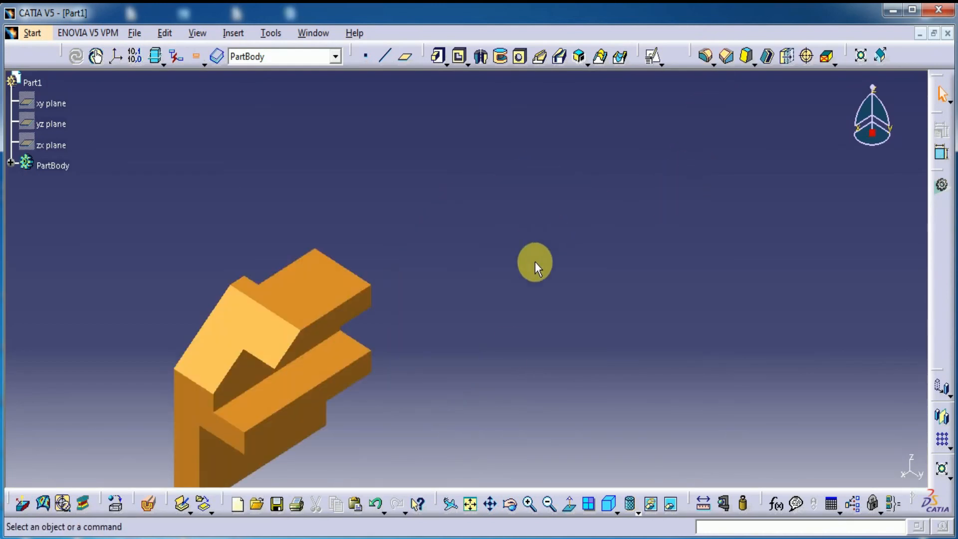
pyautogui.click(471, 505)
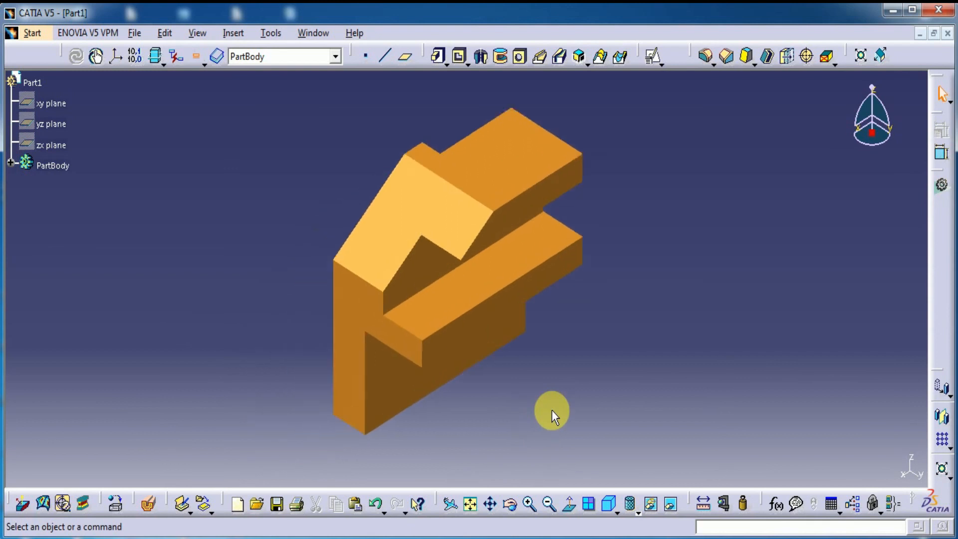